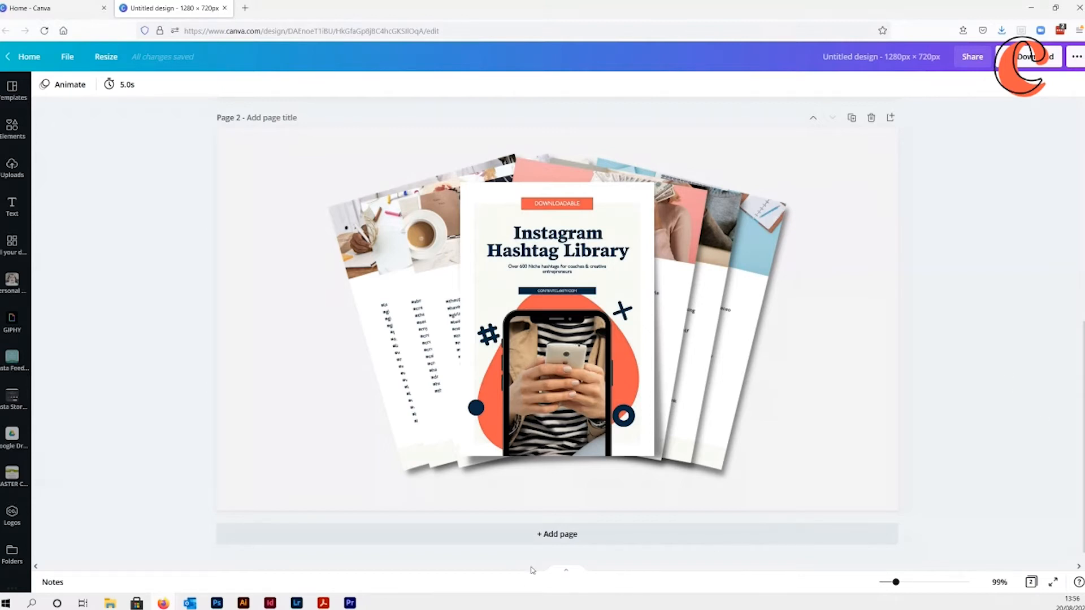
- Add a third page and place the uploaded Instagram Hashtag Library cover image on it
left_click(562, 536)
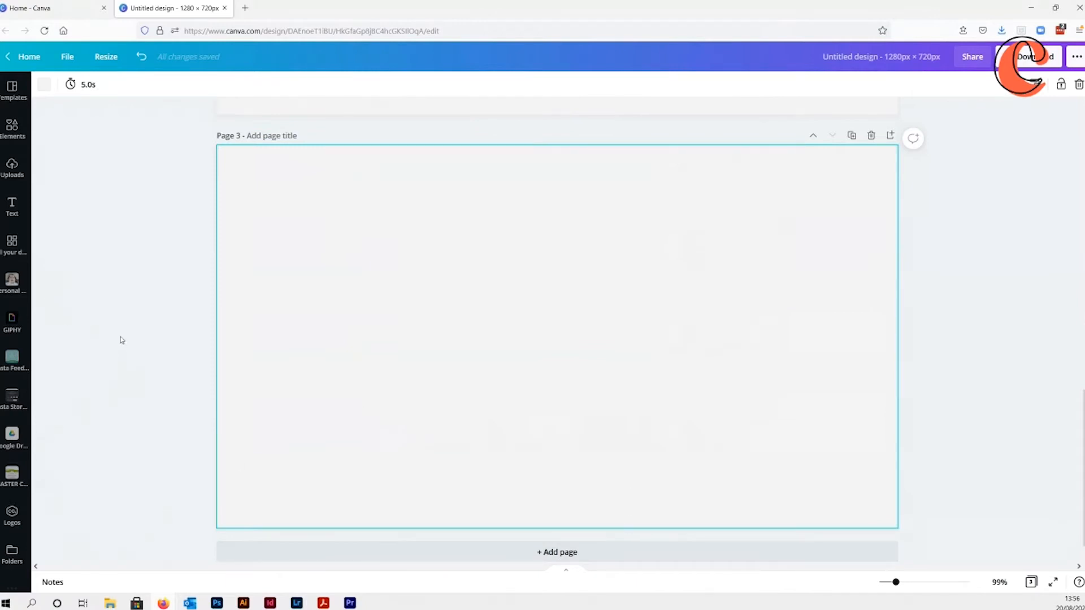
left_click(12, 167)
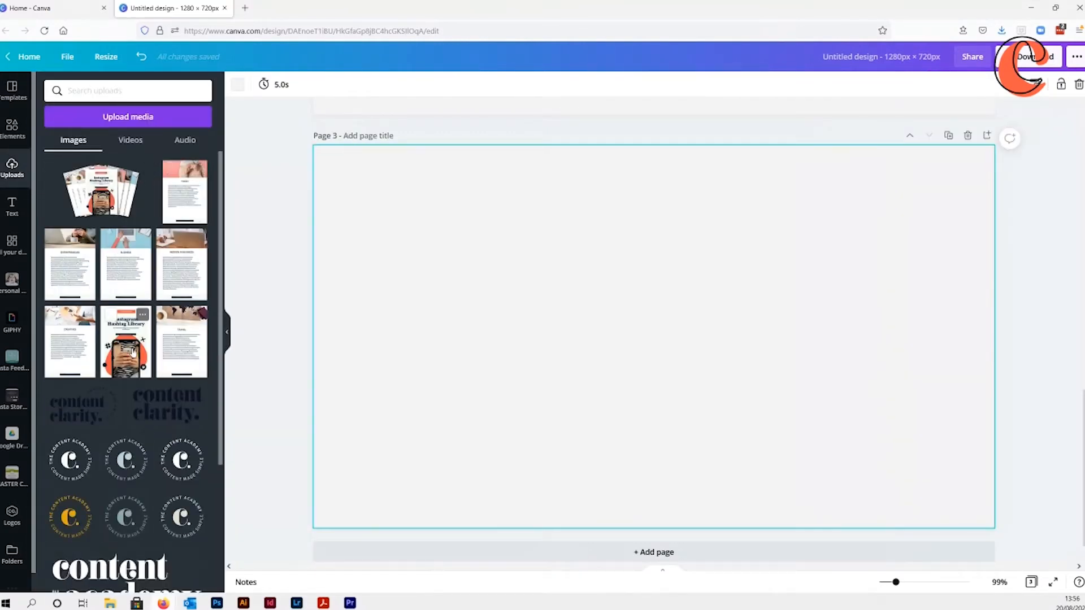
left_click(133, 351)
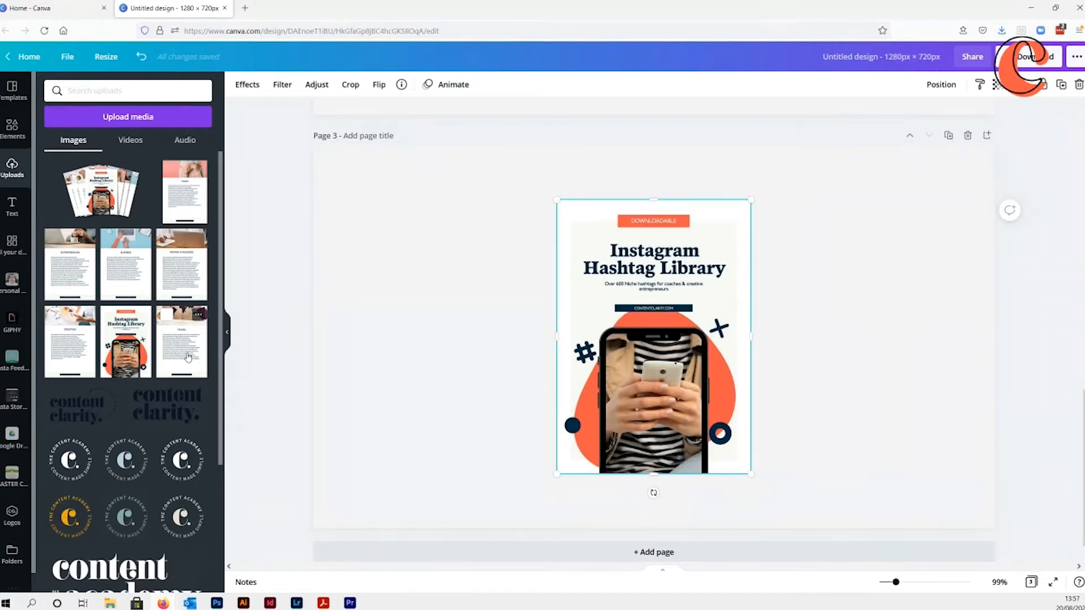
- Place the uploaded Travel, Creatives, Entrepreneurs, Business, Women in Business and Money page images on page 3
left_click(189, 357)
left_click(76, 354)
left_click(70, 264)
left_click(174, 278)
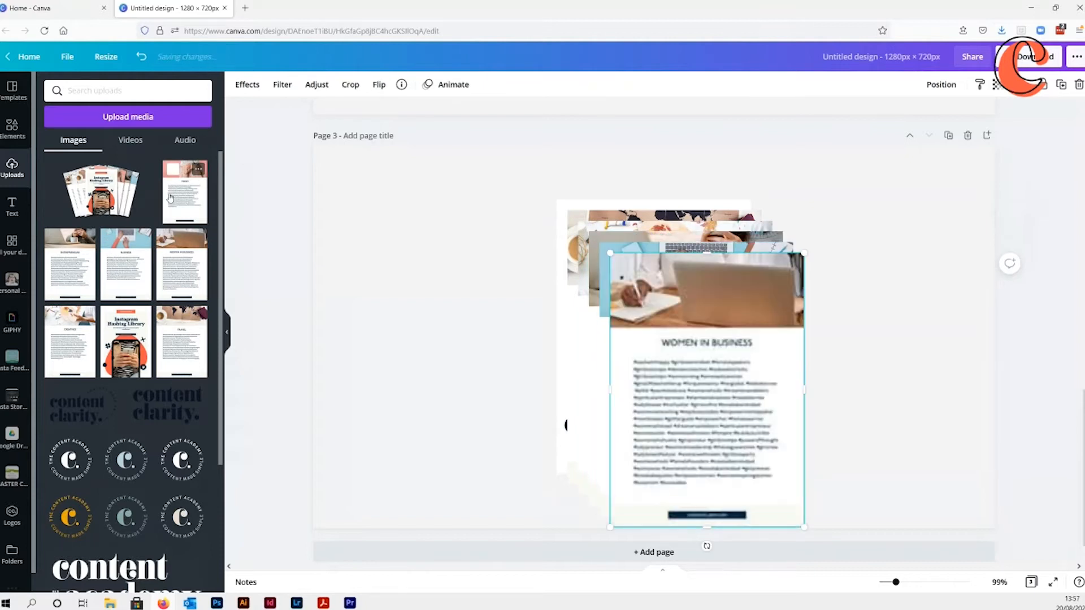
left_click(171, 197)
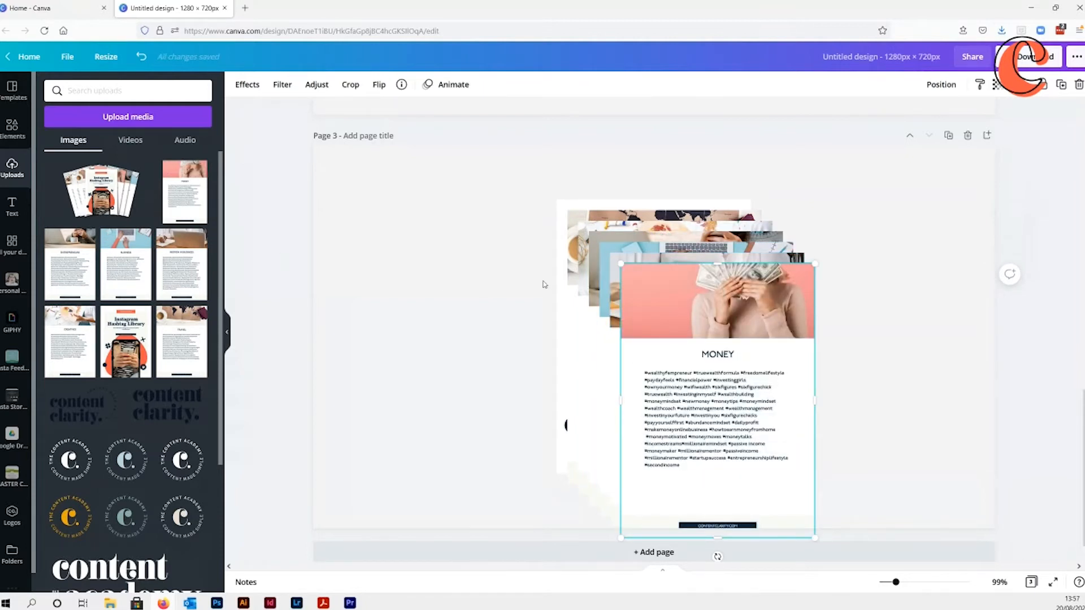
- Spread the stacked hashtag pages to both sides so the Instagram Hashtag Library cover is exposed in the middle
left_click_drag(654, 296, 447, 289)
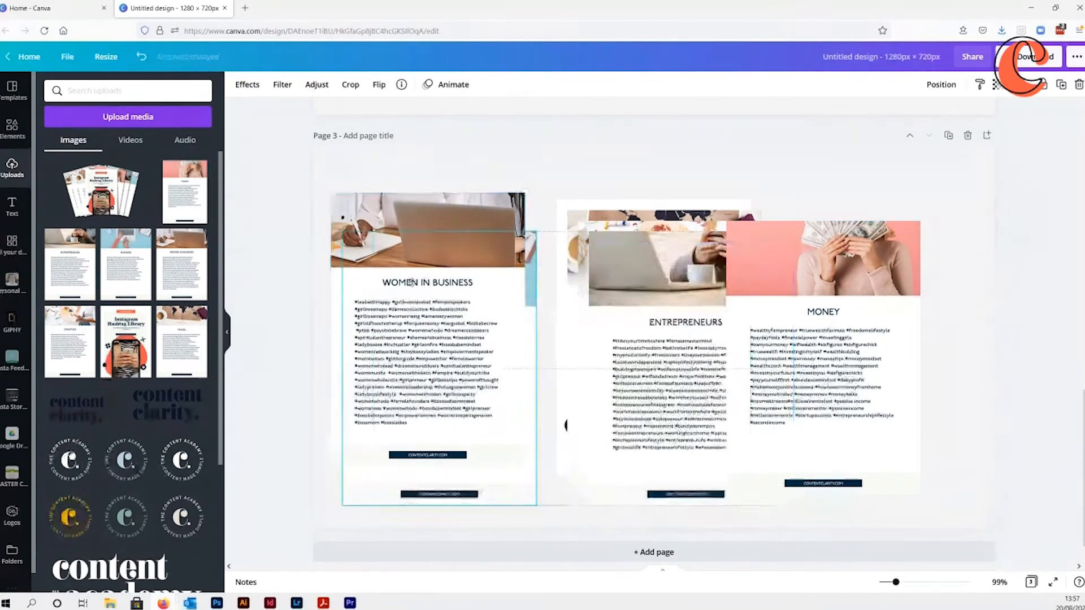
left_click_drag(622, 327, 825, 307)
left_click_drag(666, 295, 884, 346)
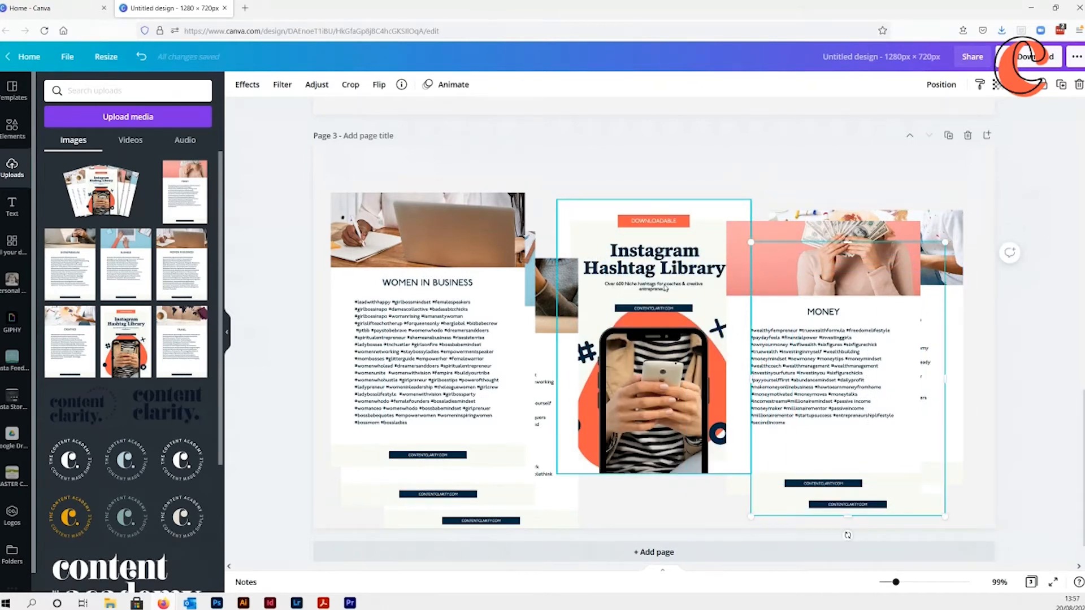
left_click(666, 182)
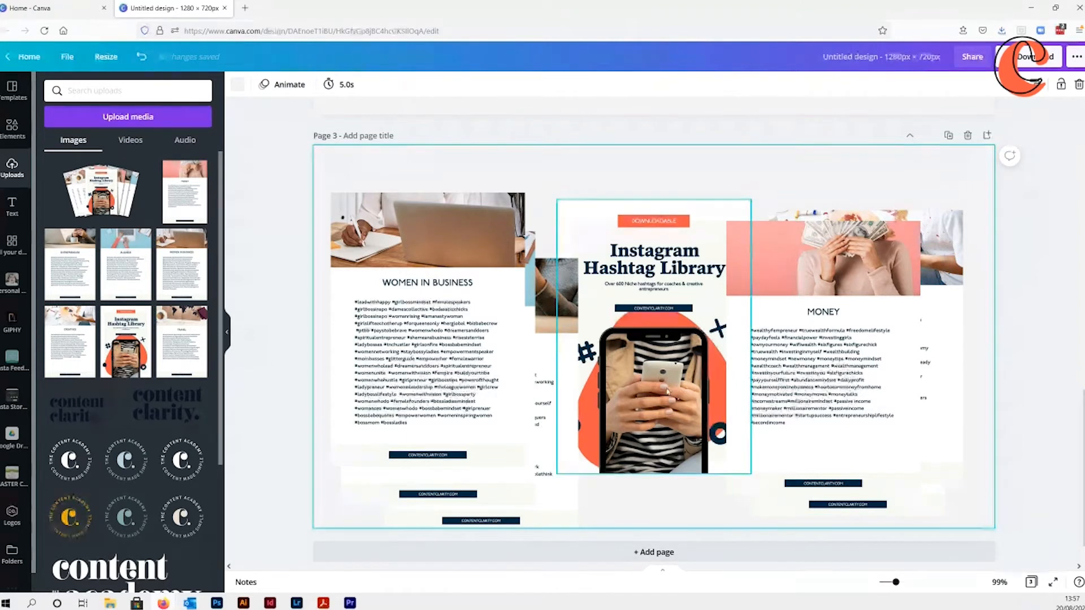
- Add a Drop shadow to the cover image and move the Money page farther away from it
left_click(665, 389)
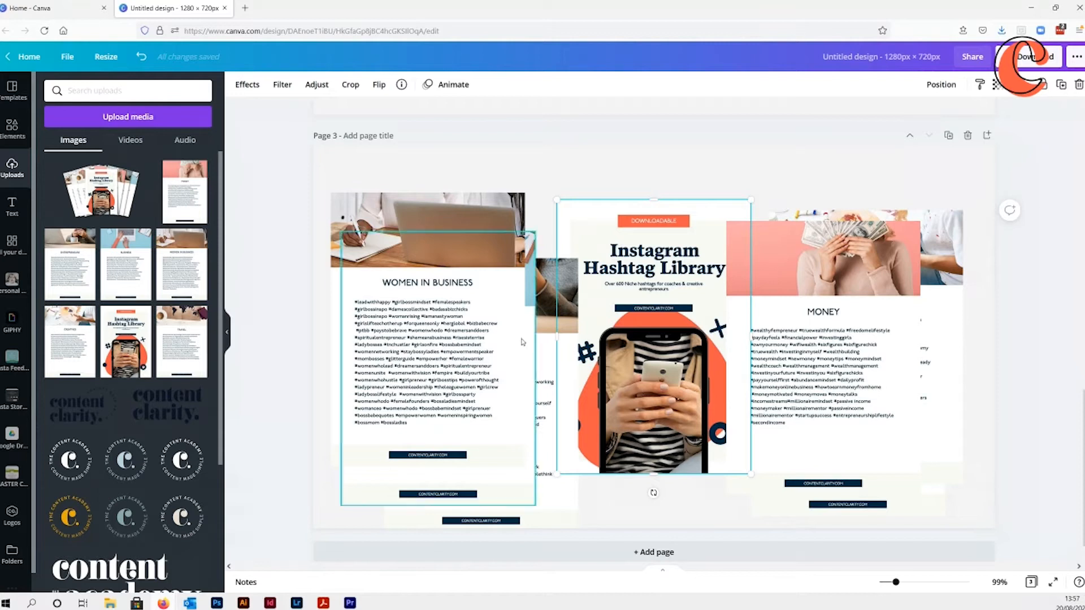
left_click(244, 85)
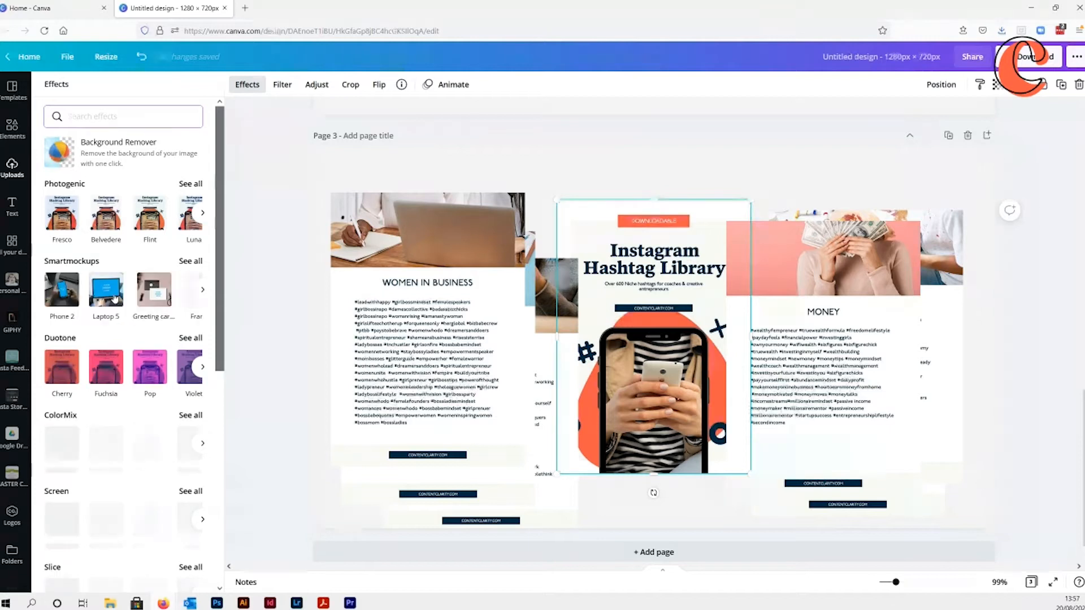
scroll(114, 300, "down", 2)
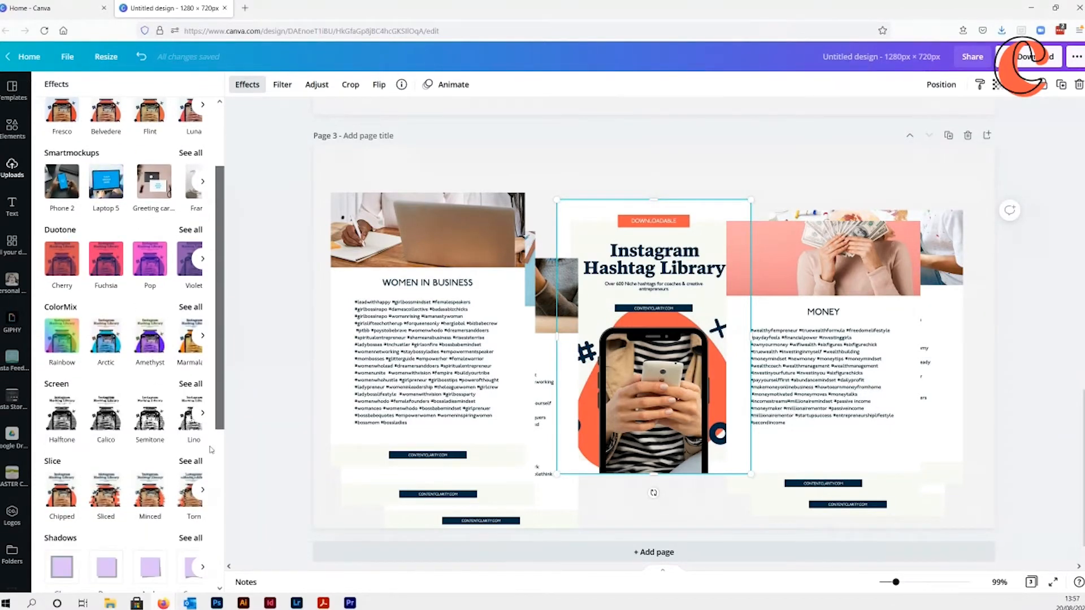
scroll(190, 421, "down", 2)
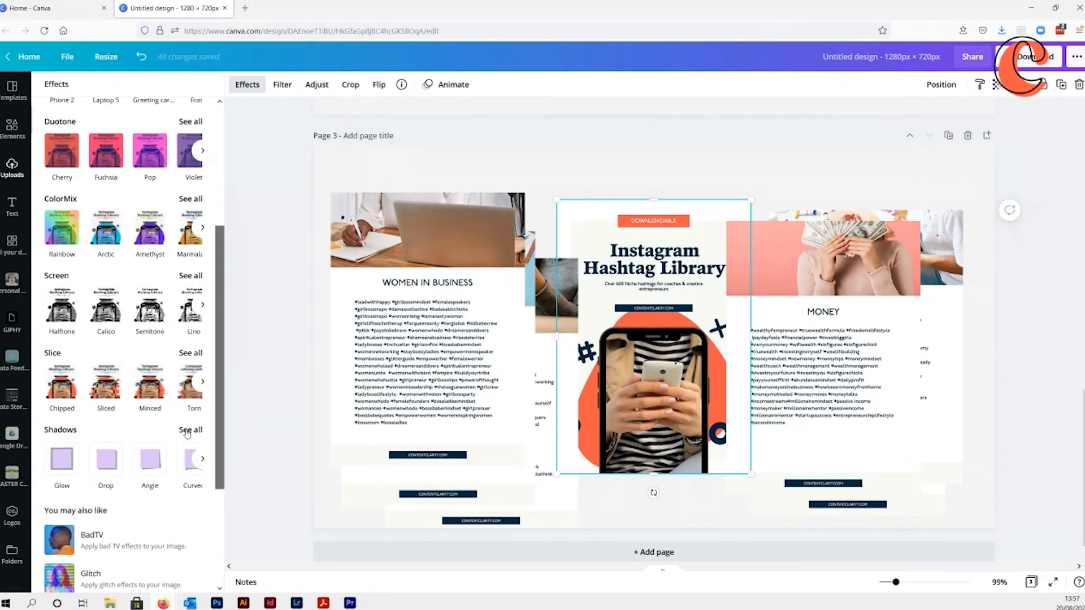
left_click(187, 432)
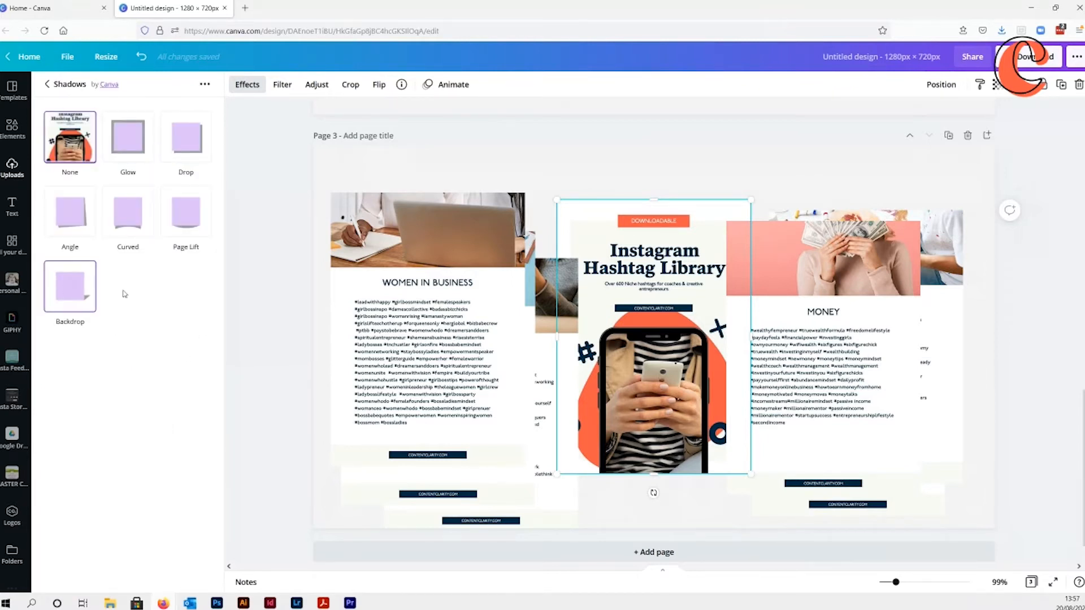
left_click(196, 155)
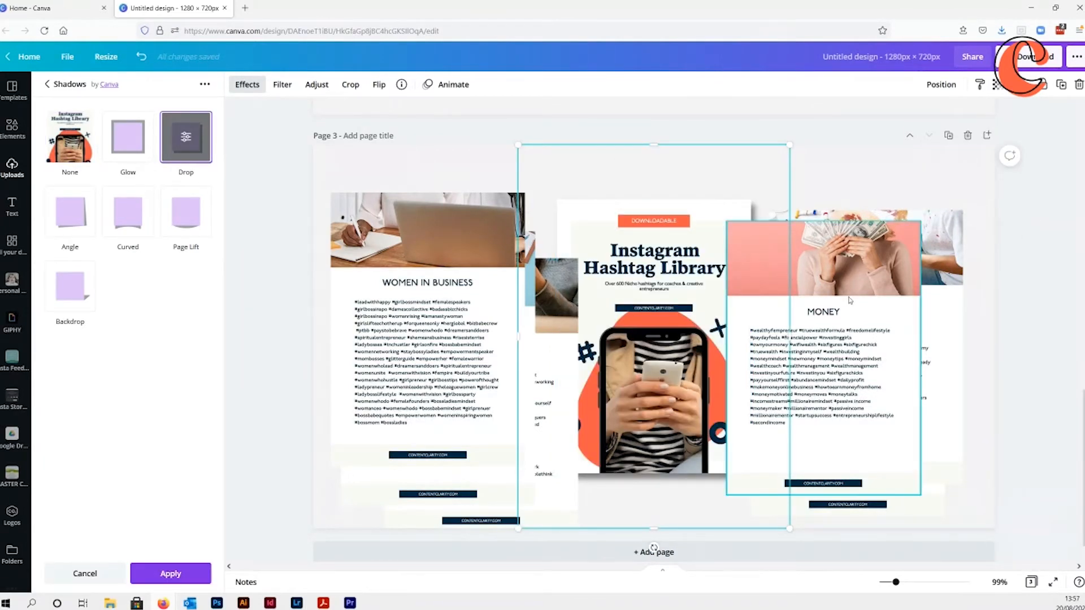
left_click_drag(842, 295, 910, 289)
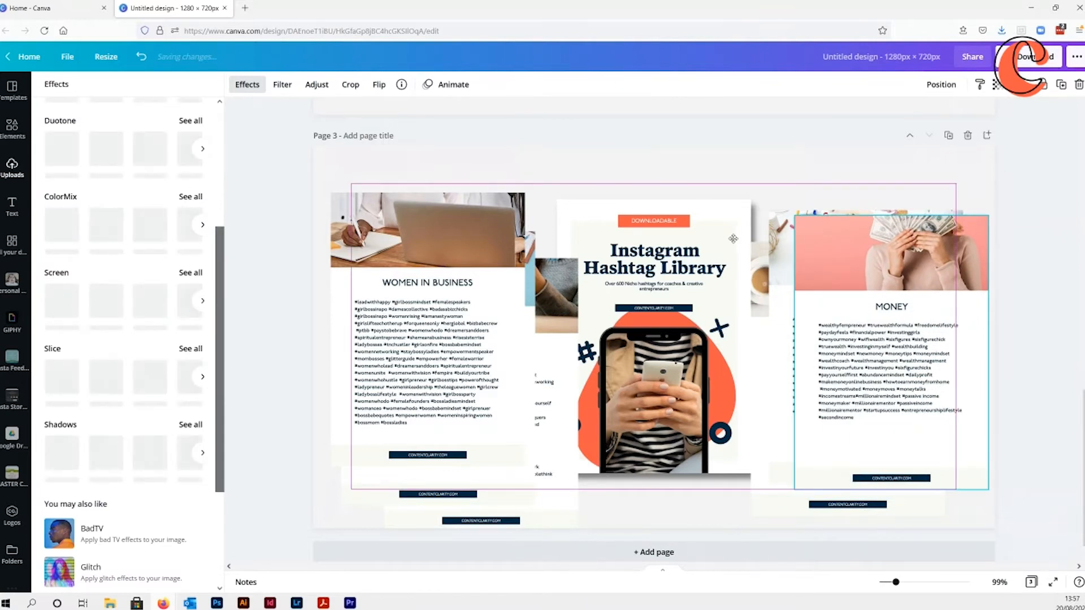
left_click_drag(735, 234, 737, 238)
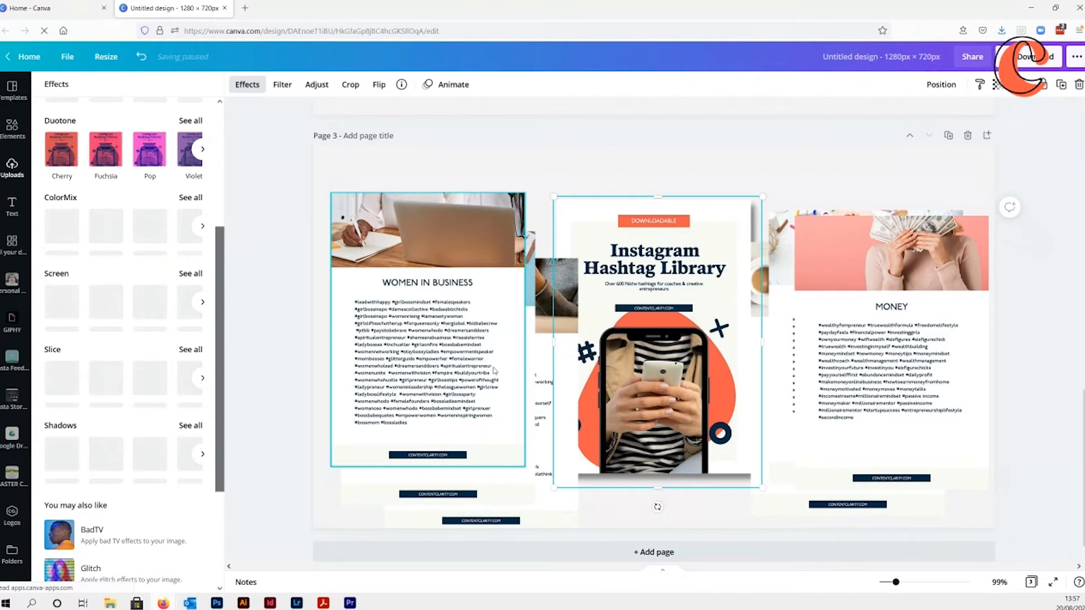
- Choose the Drop shadow for the Women in Business page and open its settings
left_click(464, 335)
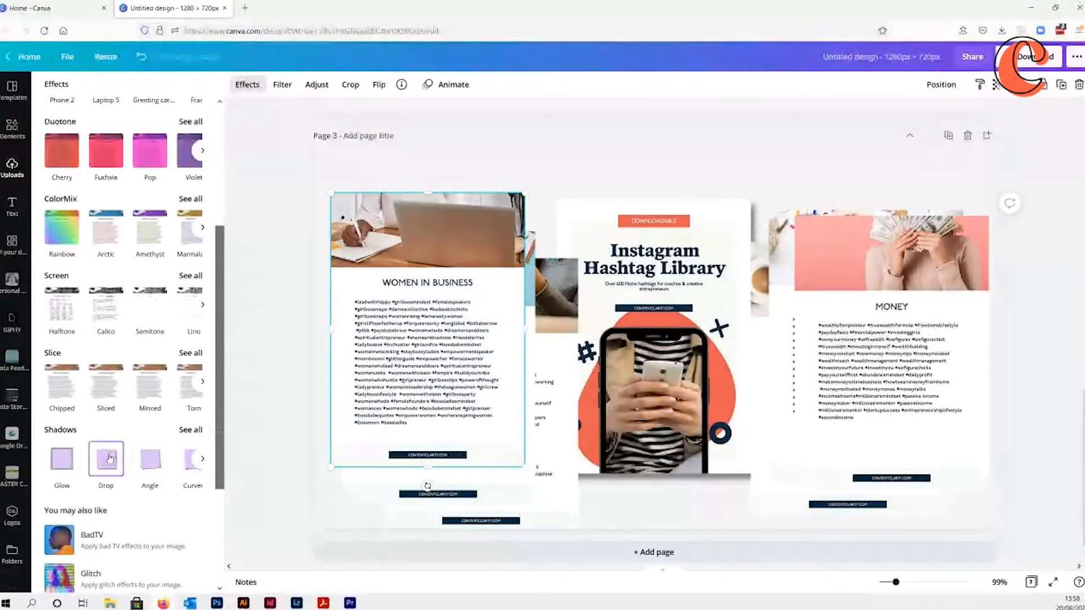
left_click(107, 464)
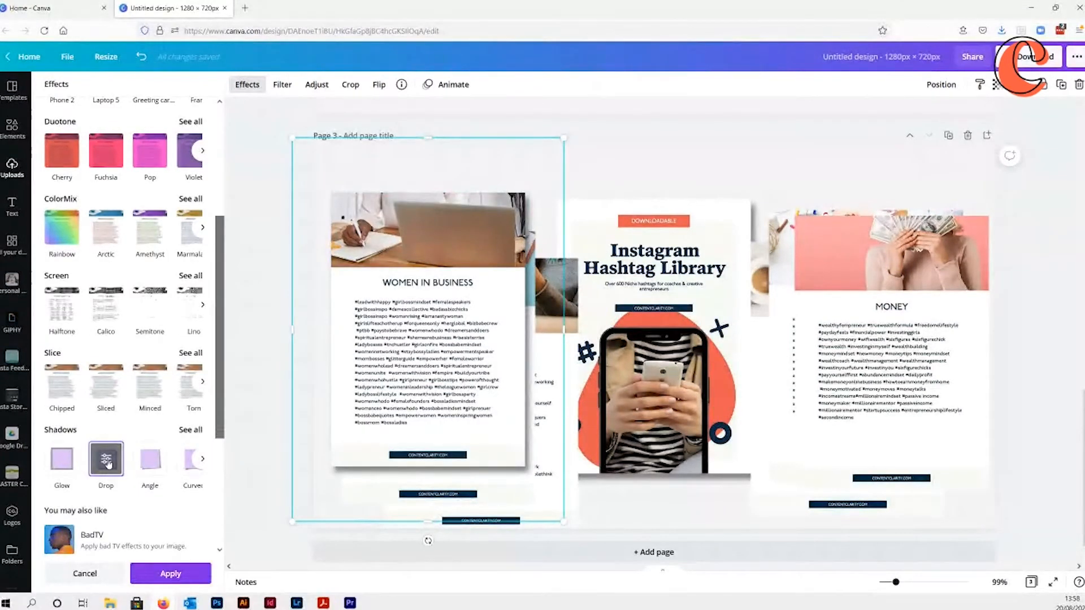
left_click(109, 462)
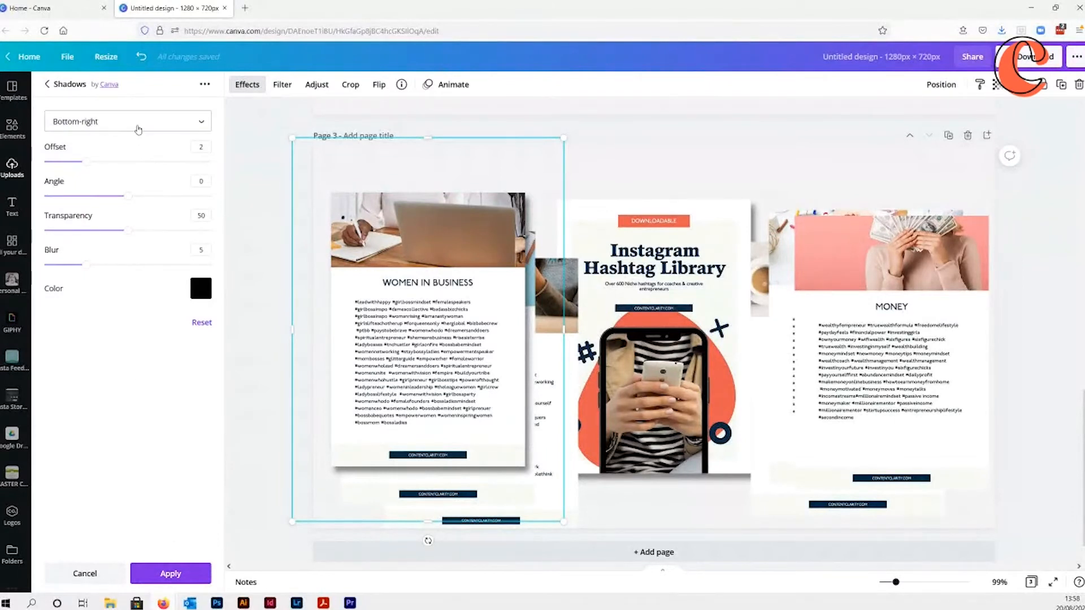
- Try the Top shadow direction, restore Bottom-right, and test the shadow's Angle and Offset adjustments
left_click(137, 125)
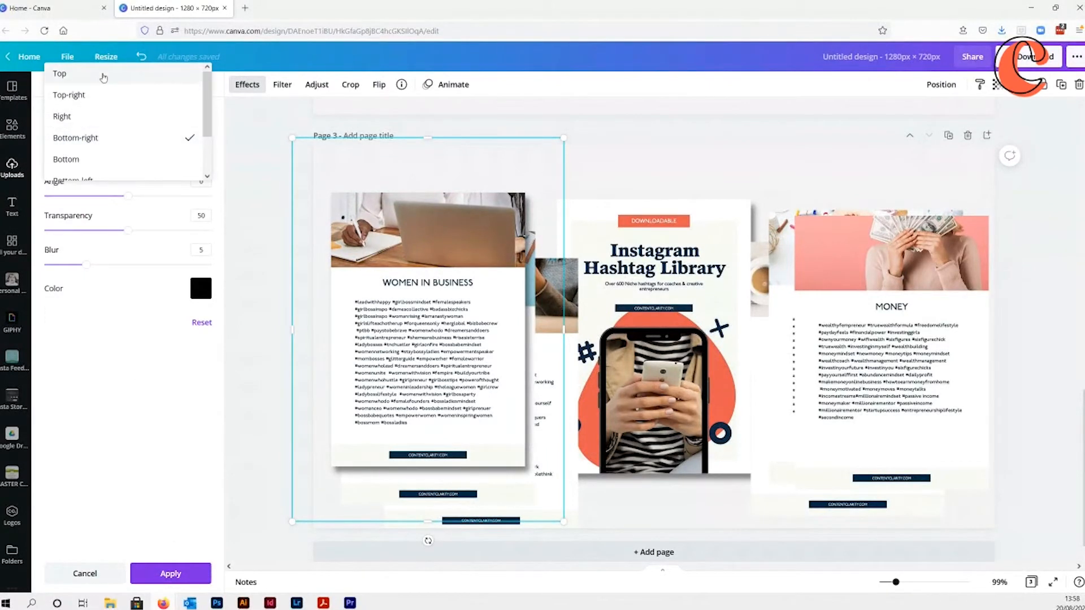
left_click(104, 75)
left_click(97, 121)
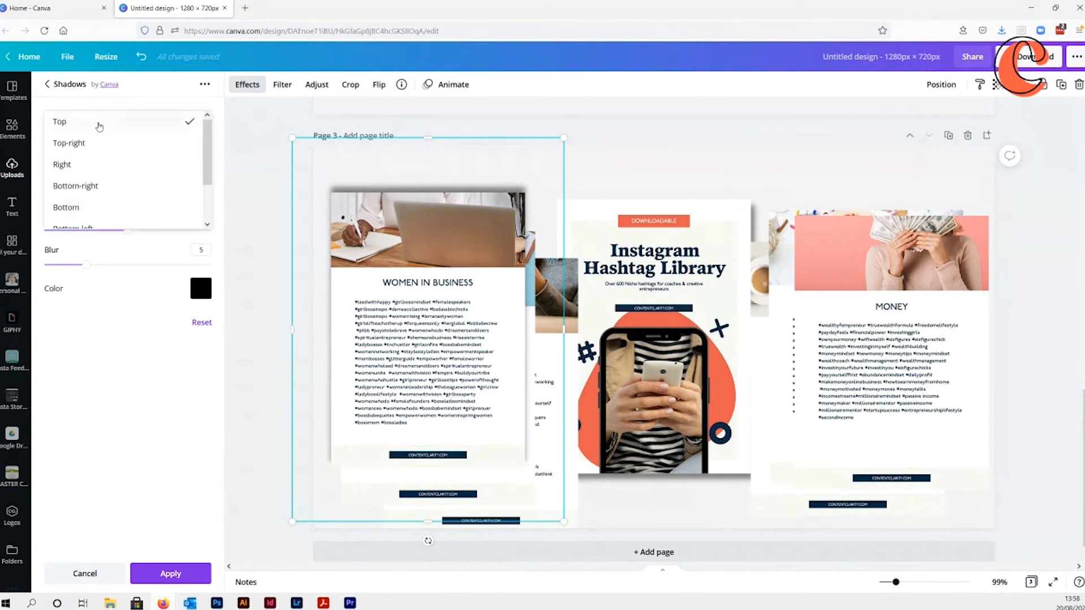
left_click(88, 187)
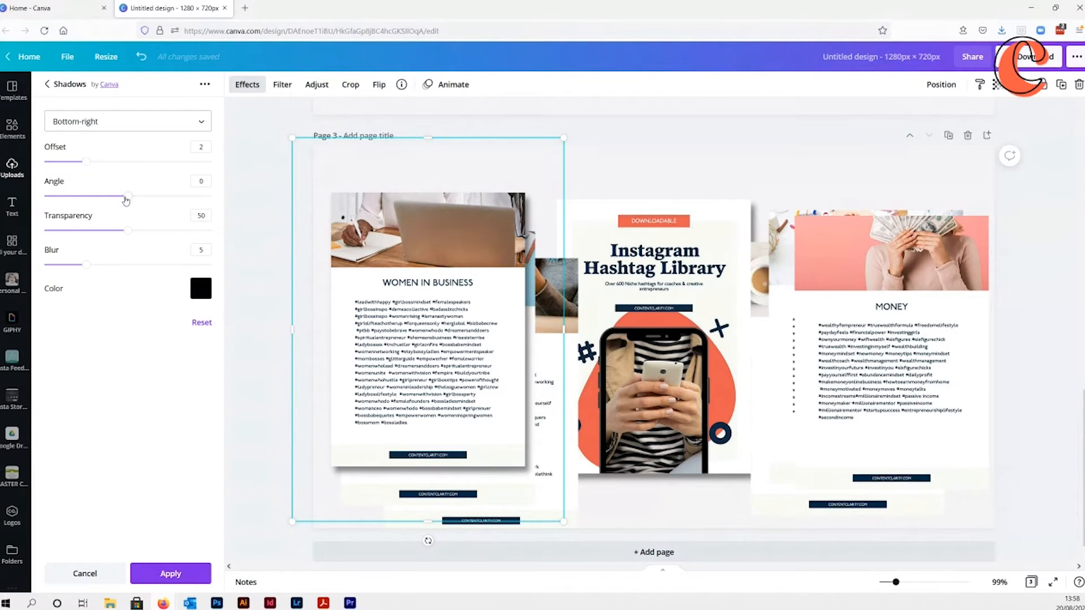
mouse_move(126, 201)
left_mouse_down()
mouse_move(77, 198)
mouse_move(129, 199)
left_mouse_up()
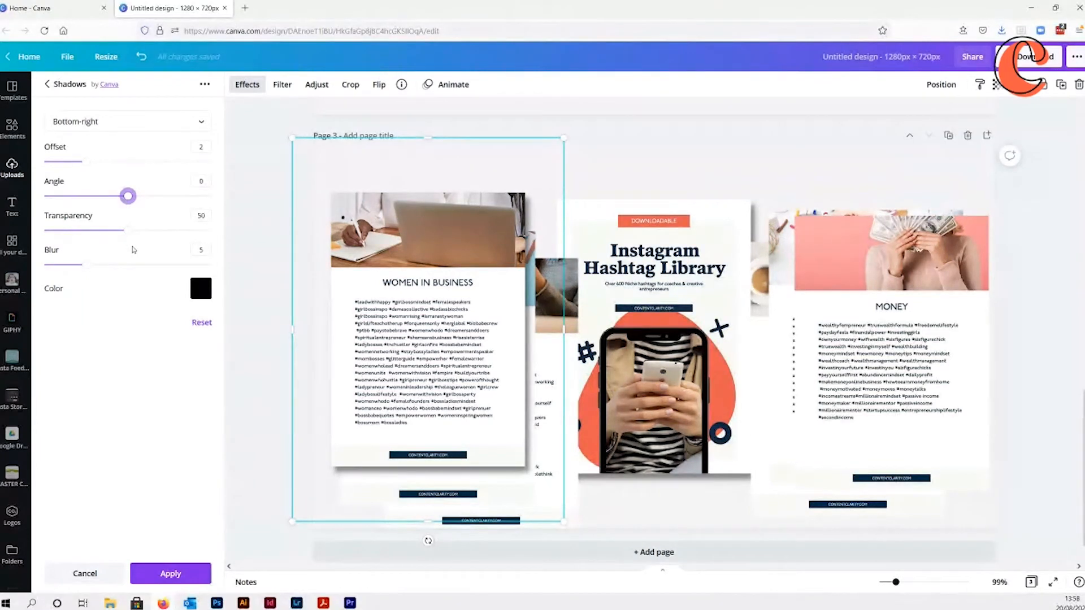
mouse_move(85, 163)
left_mouse_down()
mouse_move(170, 163)
mouse_move(89, 170)
left_mouse_up()
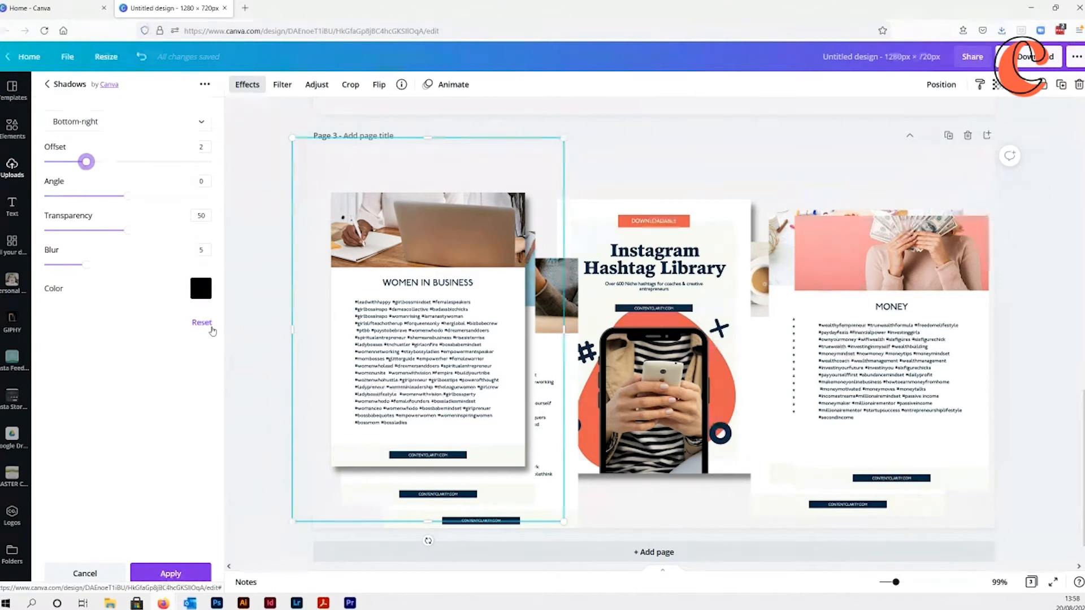
- Apply the Women in Business page's shadow and add Drop shadows to the two pages stacked behind it
left_click(172, 574)
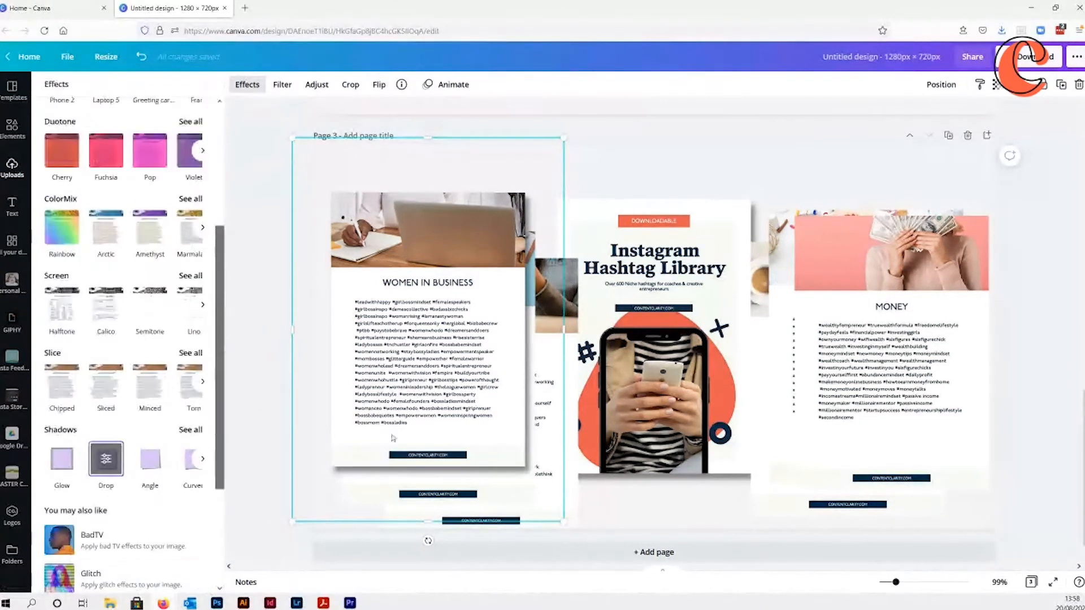
left_click(428, 321)
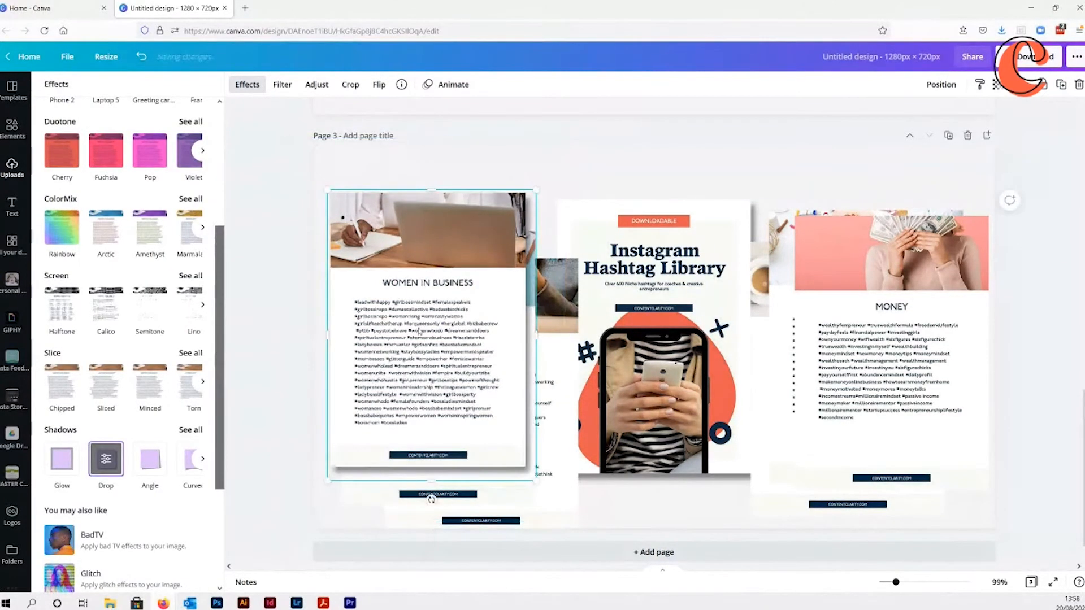
left_click(539, 326)
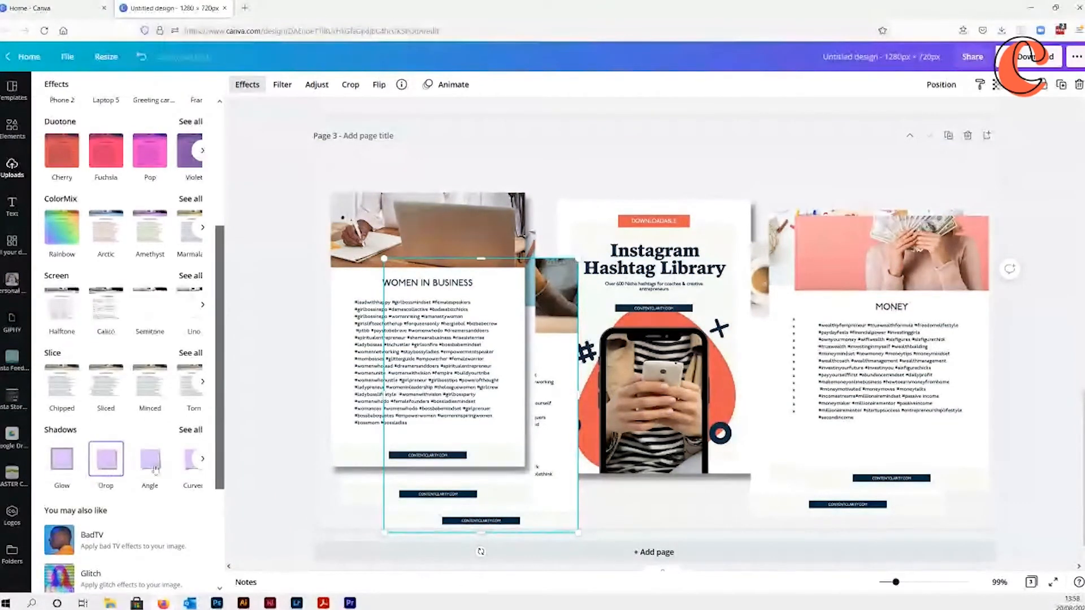
left_click(106, 459)
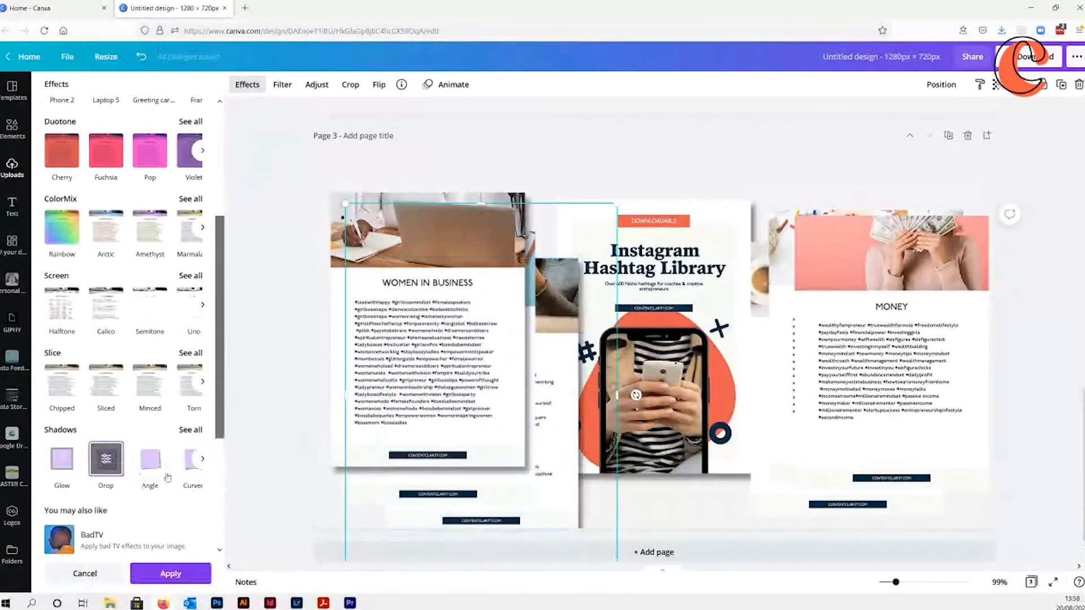
left_click(164, 578)
left_click(373, 493)
left_click(106, 459)
left_click(170, 574)
- Add Drop shadows to the Money, Creatives and Travel pages, moving the front pages aside to reach those behind
left_click(892, 350)
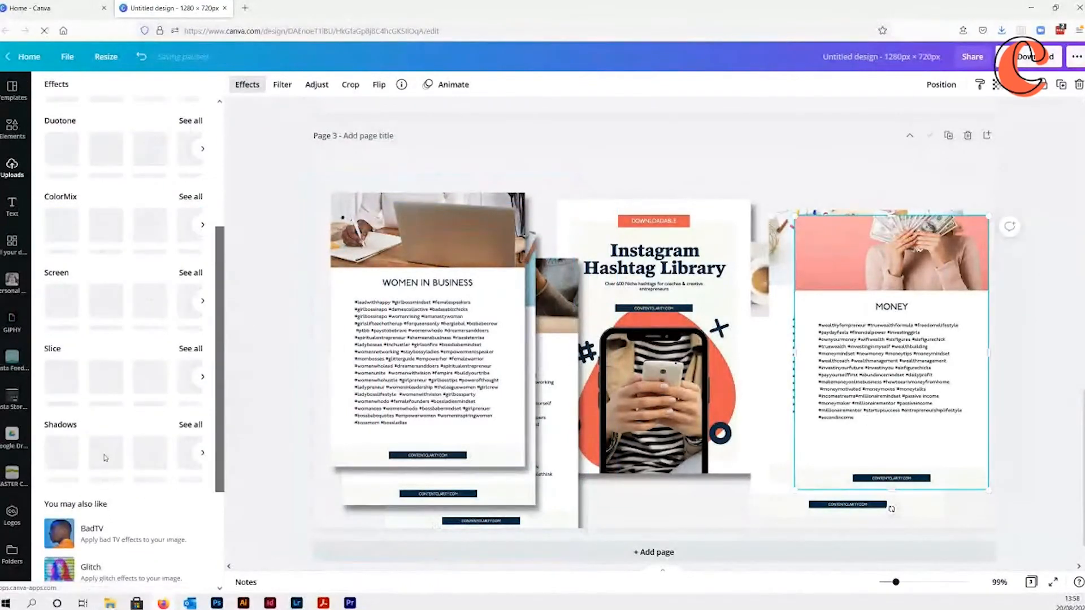
left_click(106, 459)
left_click_drag(892, 350, 694, 322)
left_click(946, 341)
left_click(106, 457)
left_click_drag(848, 416, 848, 334)
left_click(847, 453)
left_click(106, 458)
- Rotate the Money, Creatives and Travel pages about 19° clockwise and fan them out to the right of the cover
left_click_drag(669, 229, 838, 264)
left_click_drag(866, 527, 815, 520)
left_click_drag(848, 339, 745, 324)
left_click(927, 316)
left_click_drag(870, 434, 817, 426)
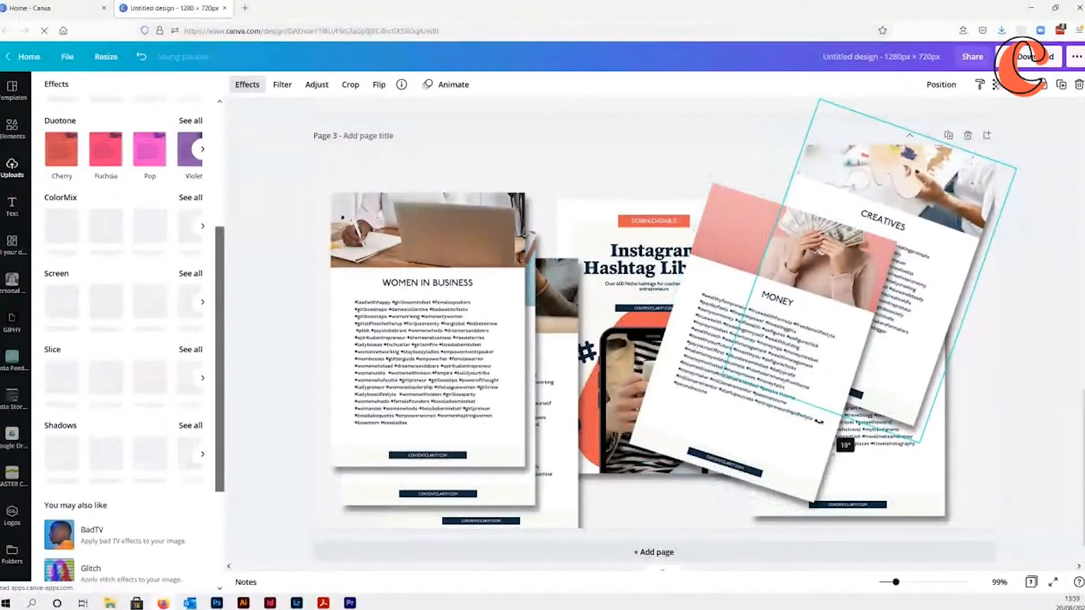
left_click_drag(904, 254, 852, 334)
left_click(915, 463)
left_click_drag(852, 547, 799, 541)
- Rotate the Women in Business, Business and Entrepreneurs pages about 20° counterclockwise and fan them out to the left of the cover
left_click(453, 412)
left_click_drag(431, 500, 482, 492)
left_click_drag(441, 395, 568, 397)
left_click(429, 469)
left_click_drag(442, 538, 495, 532)
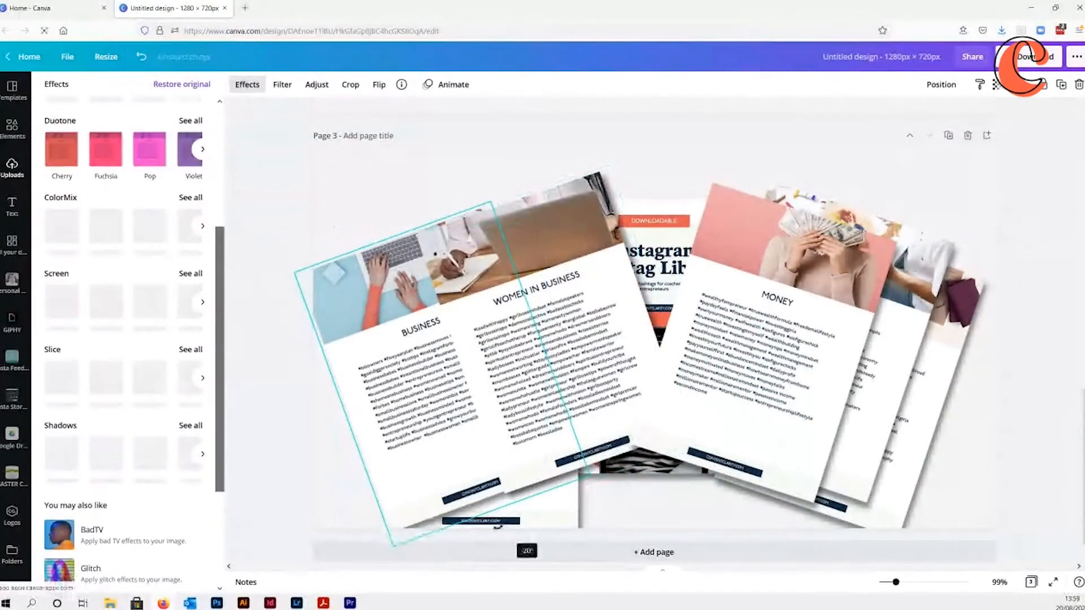
left_click_drag(429, 440, 497, 409)
left_click(481, 517)
left_click_drag(484, 564, 536, 558)
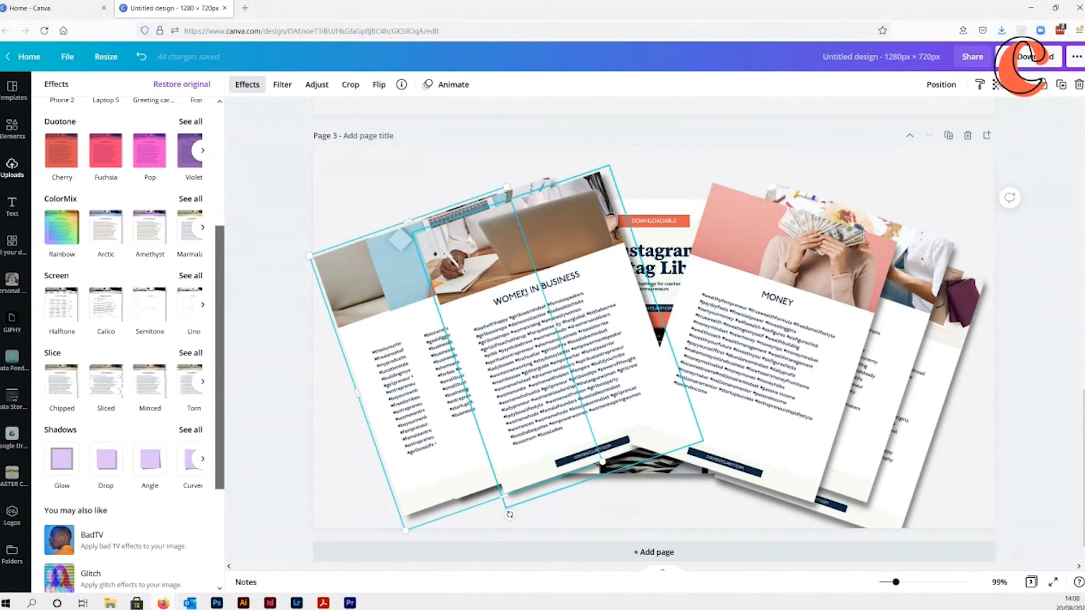
- Nudge the Women in Business page slightly down and send it one layer backward
left_click(531, 307)
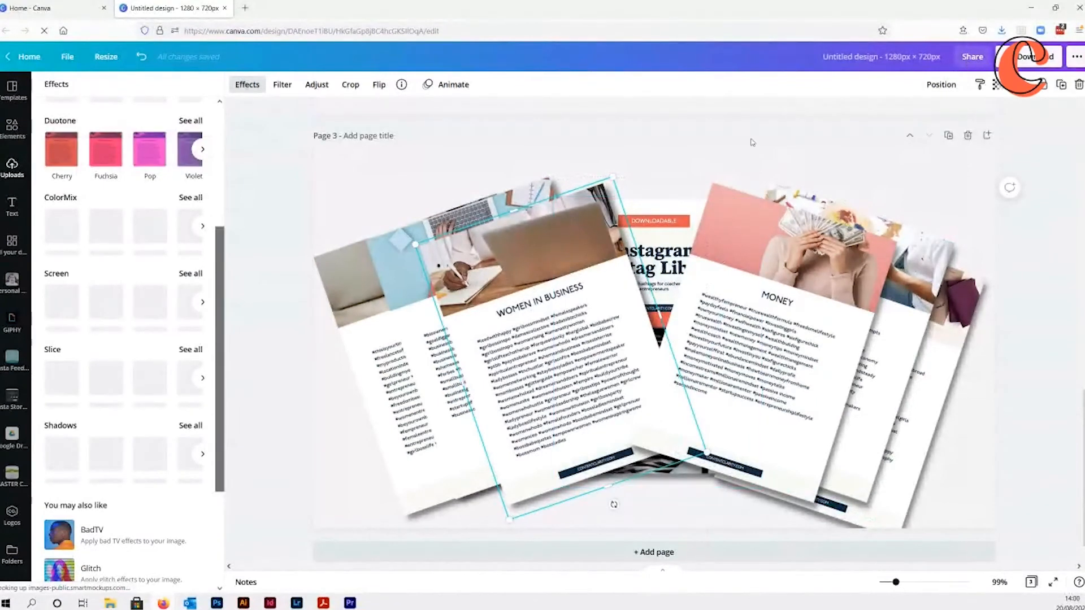
left_click(934, 88)
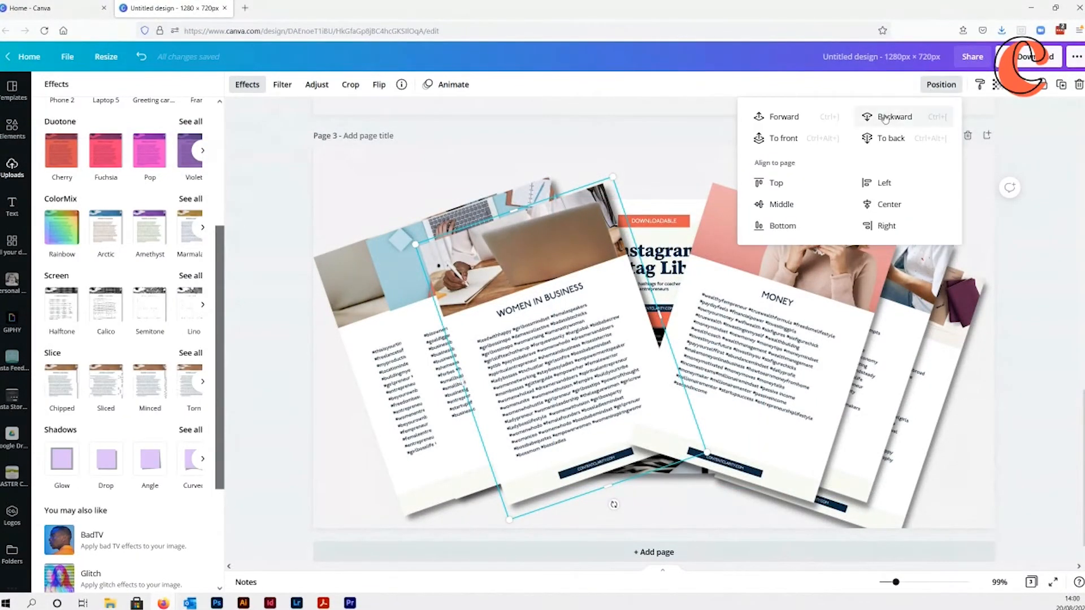
left_click(885, 117)
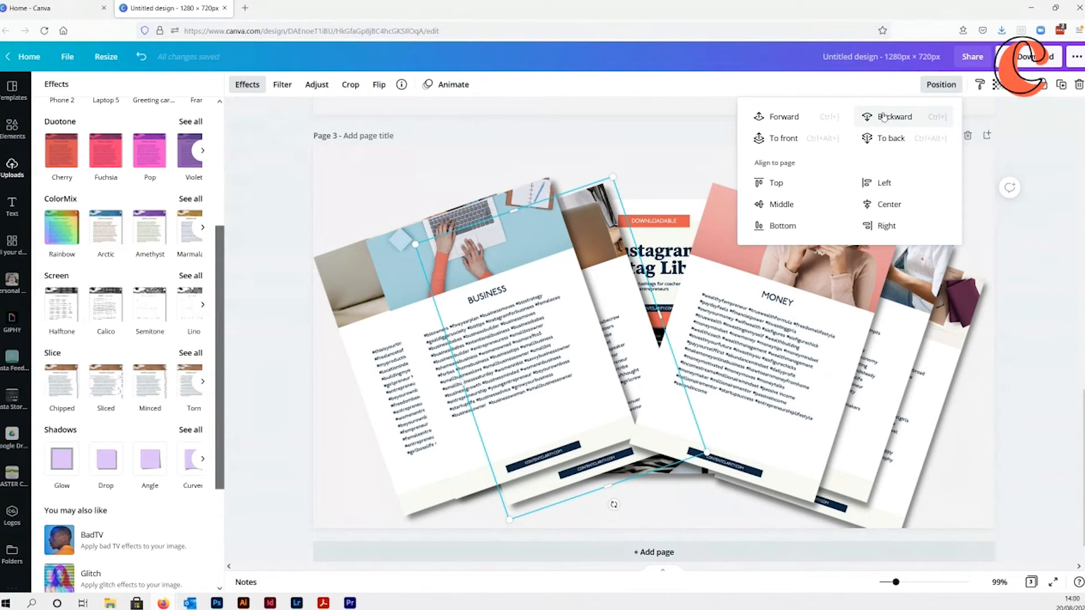
- Send the Women in Business, Business and Entrepreneurs pages backward so they stack behind the cover, with Entrepreneurs at the very back
left_click(883, 116)
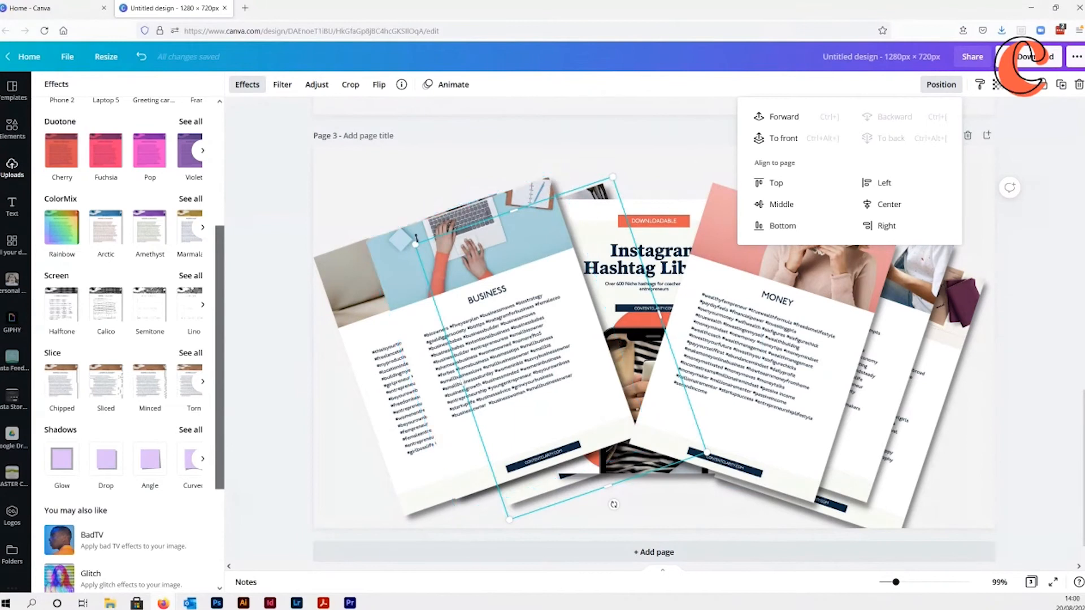
left_click(387, 244)
left_click(941, 85)
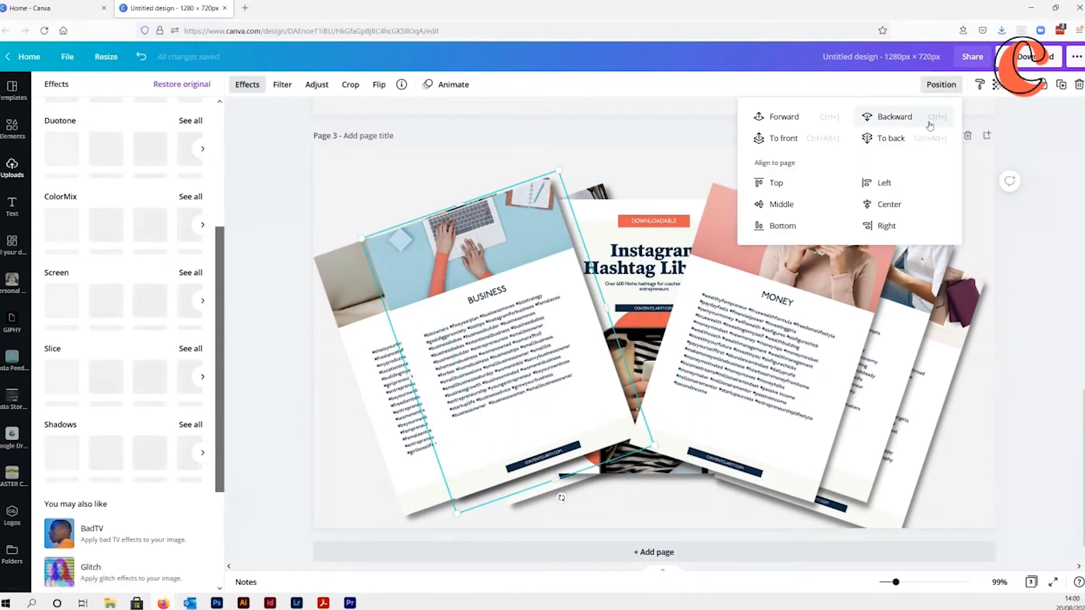
left_click(880, 118)
left_click(880, 117)
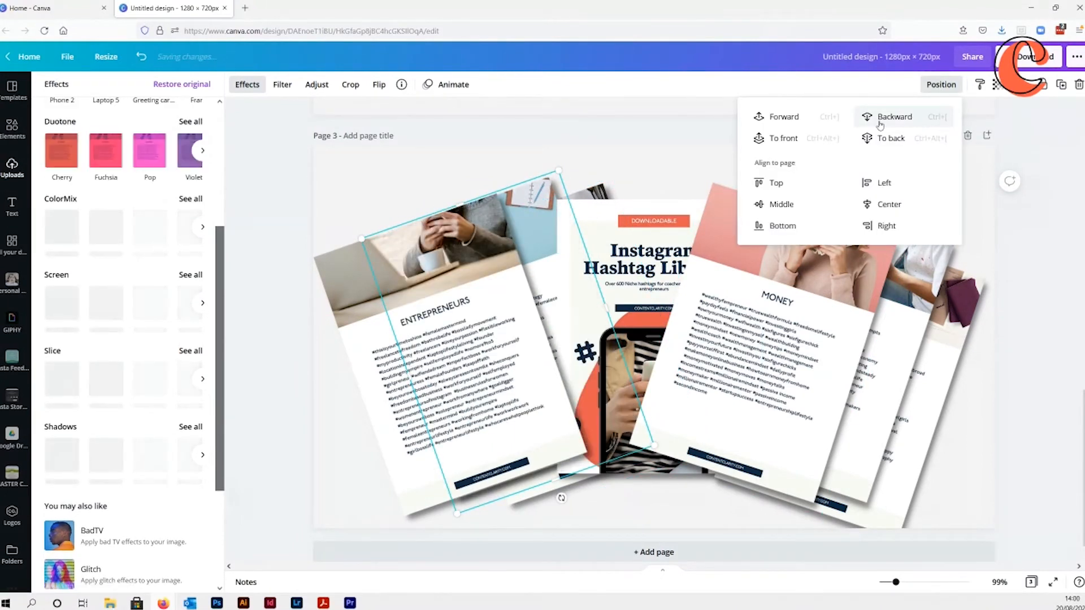
left_click(880, 118)
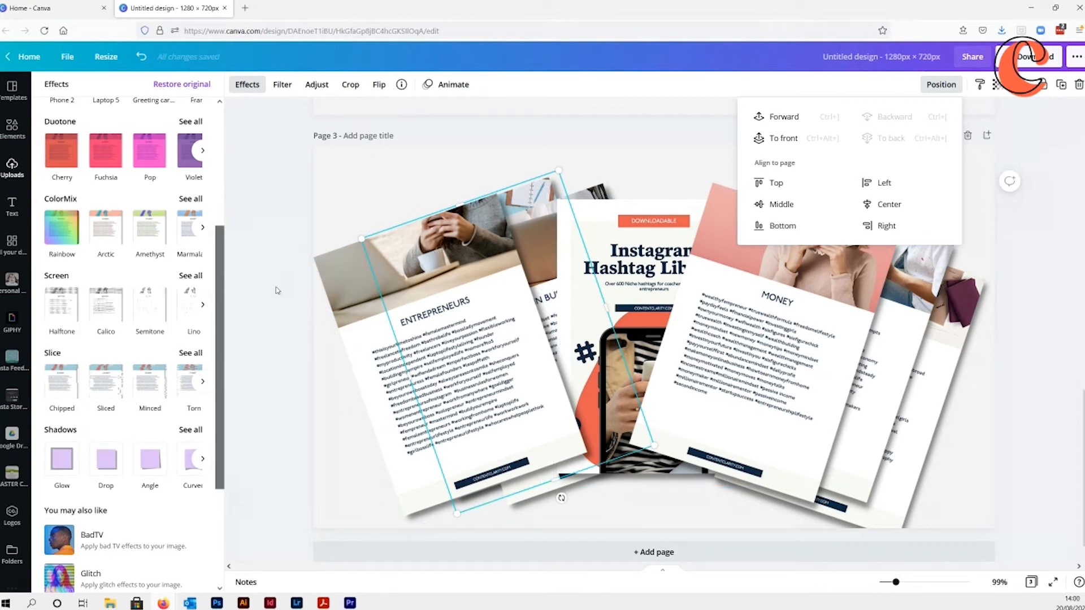
left_click(326, 281)
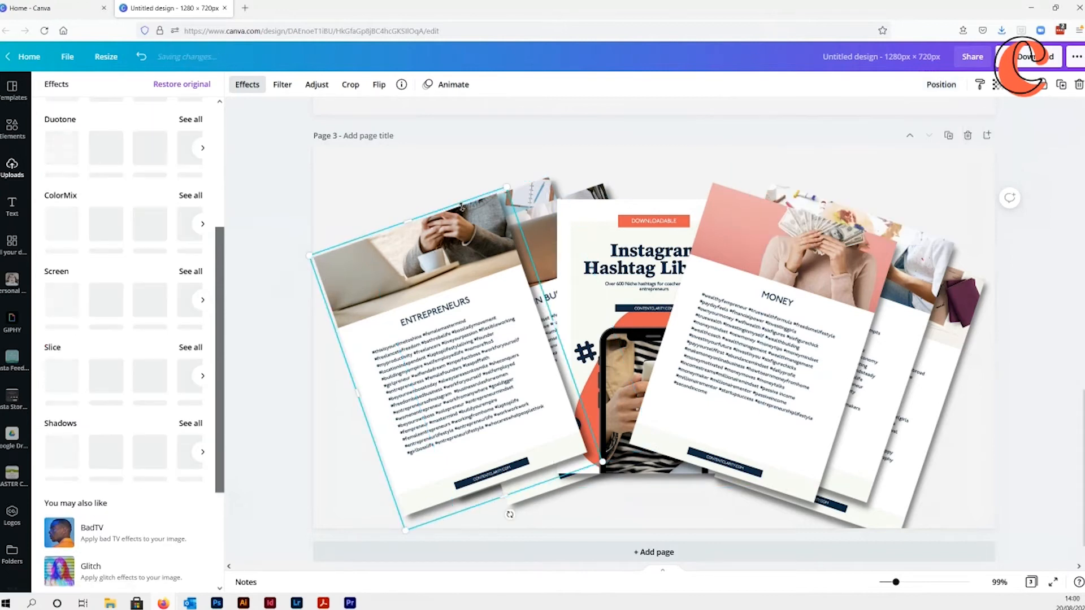
left_click(941, 84)
left_click(899, 117)
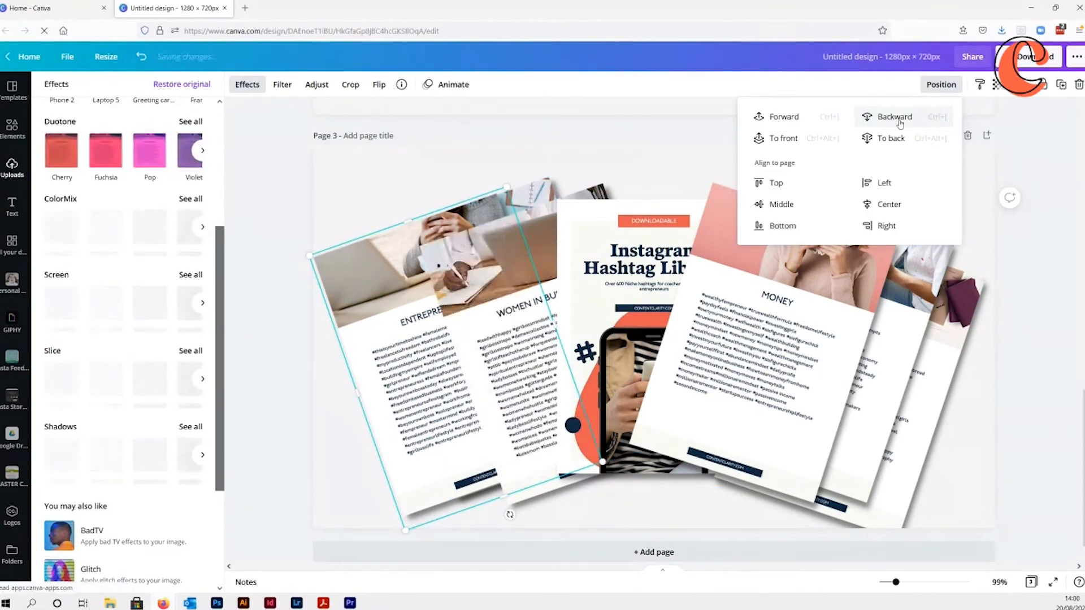
- Send the Money, Creatives and Travel pages backward so they stack in that order behind the cover
left_click(811, 351)
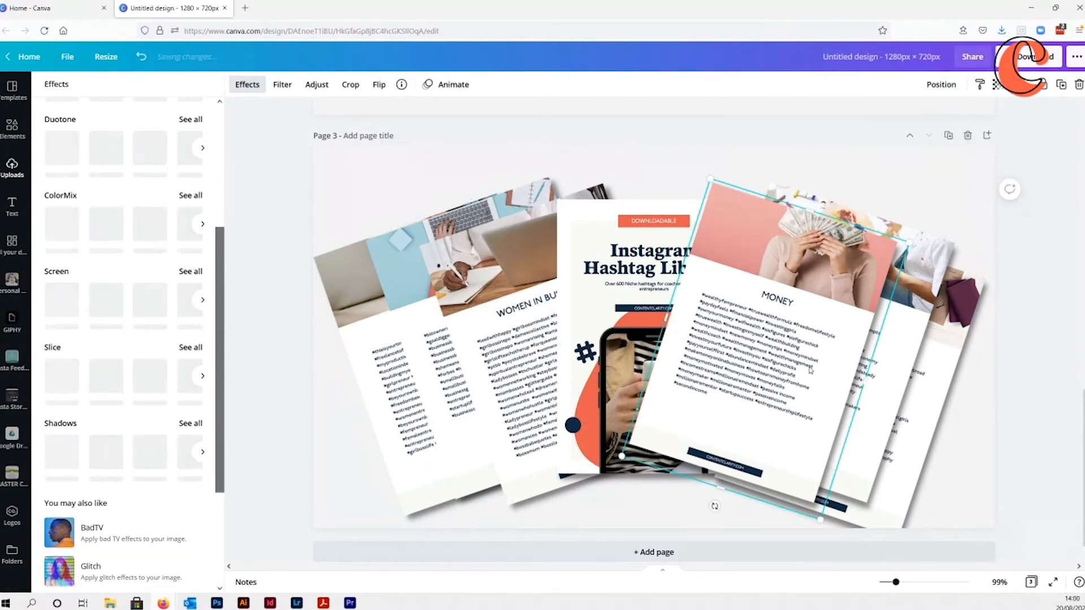
left_click(940, 84)
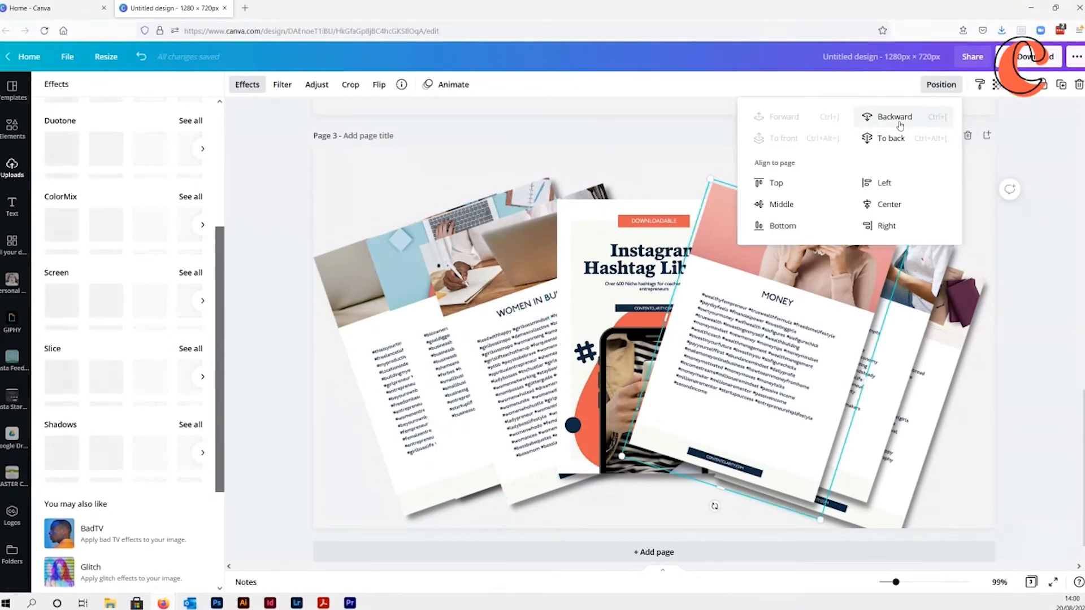
left_click(898, 119)
left_click(898, 120)
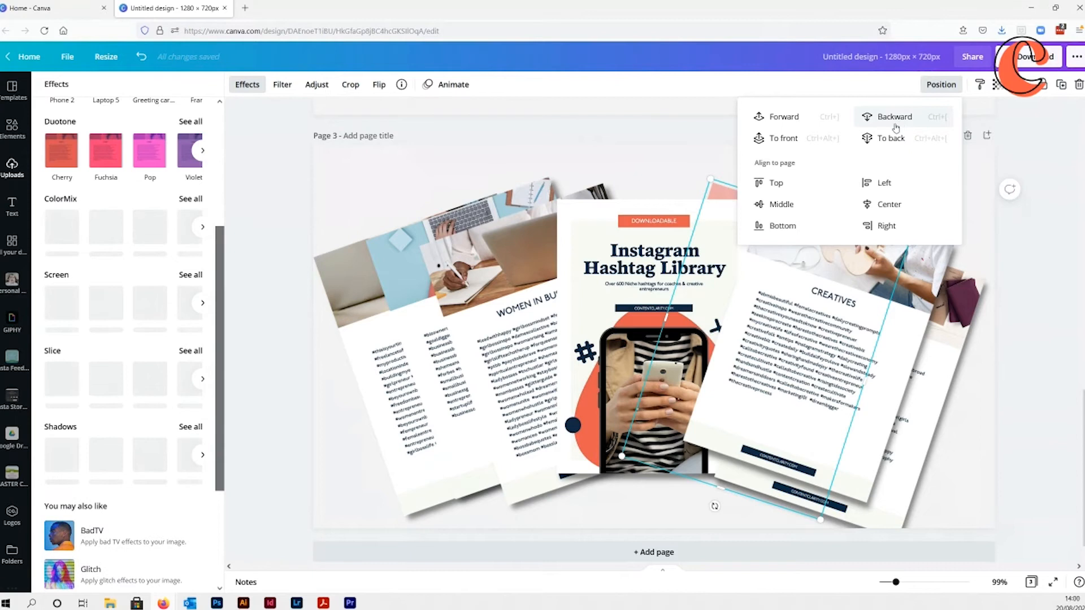
left_click(911, 338)
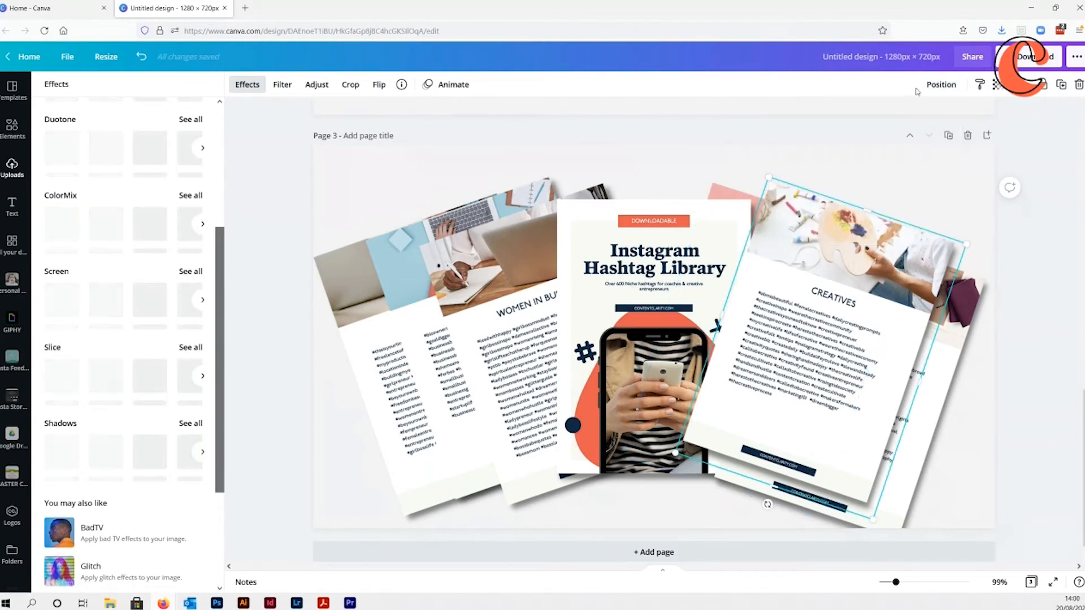
left_click(941, 84)
left_click(888, 120)
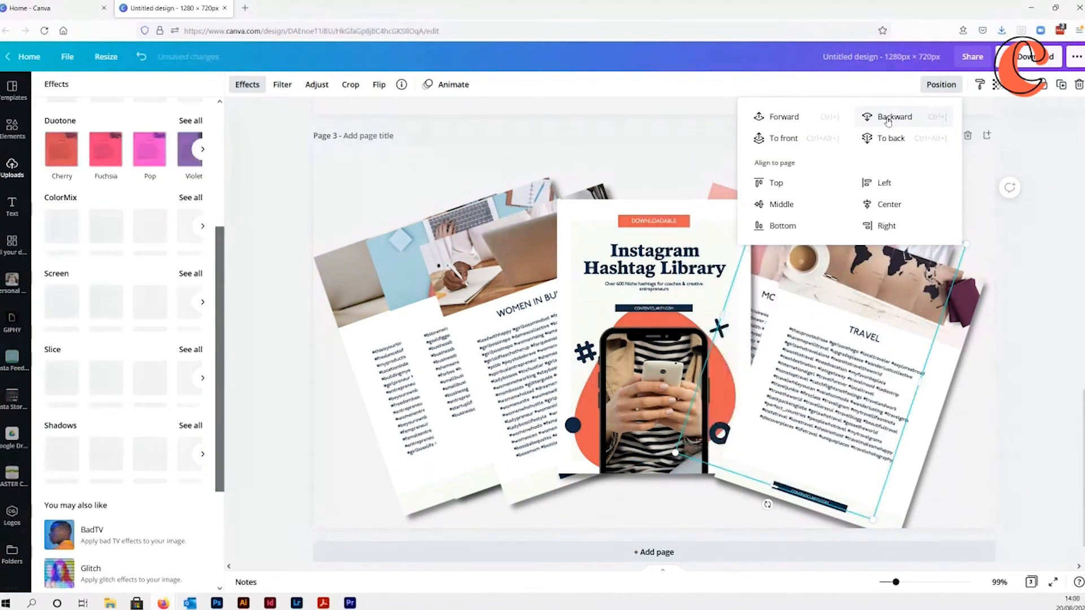
left_click(888, 119)
left_click(941, 85)
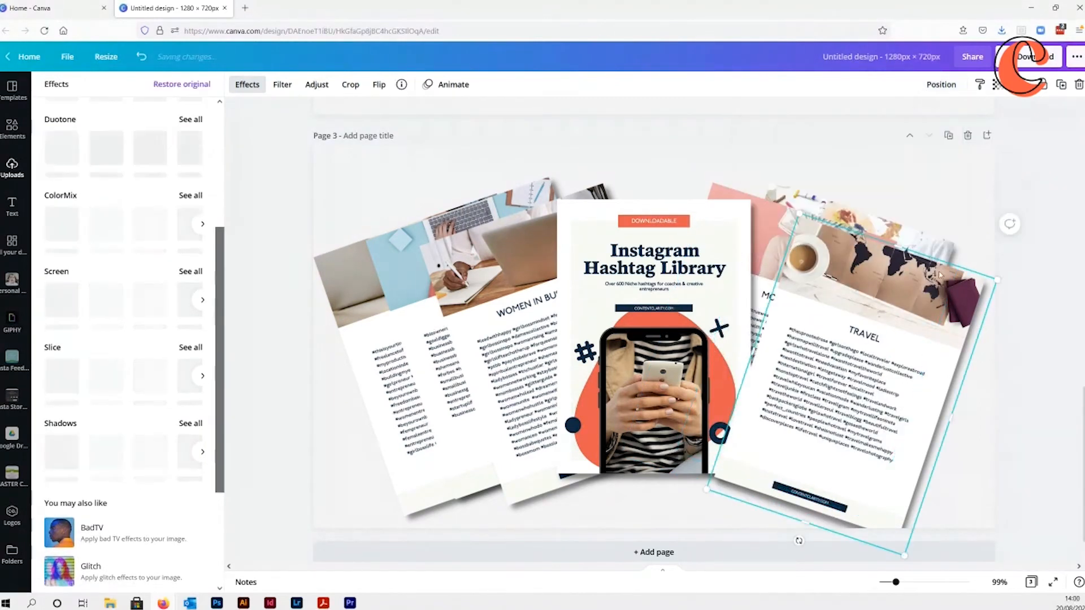
left_click(941, 84)
left_click(888, 117)
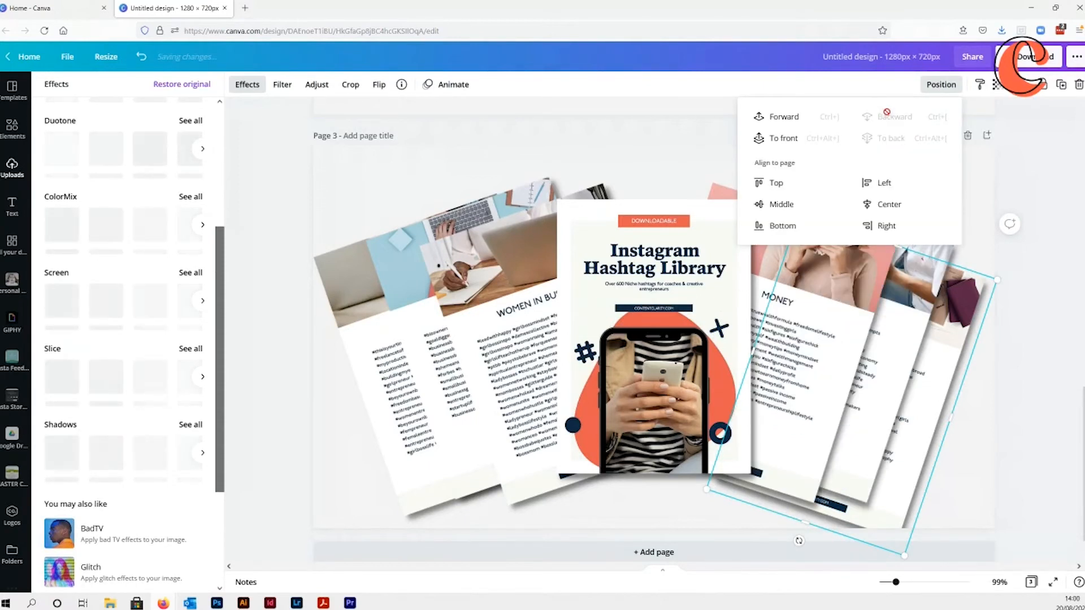
left_click(1032, 402)
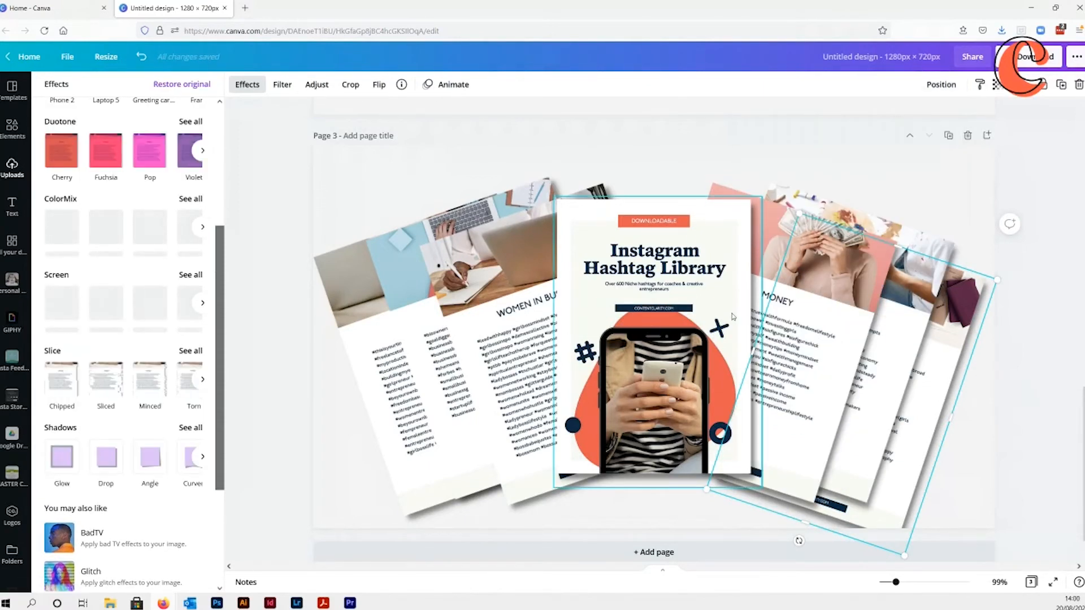
- Move the Women in Business, Business and Entrepreneurs pages inward and slightly up, tucking them closer behind the cover's left side
left_click_drag(467, 303, 519, 283)
left_click_drag(397, 291, 476, 279)
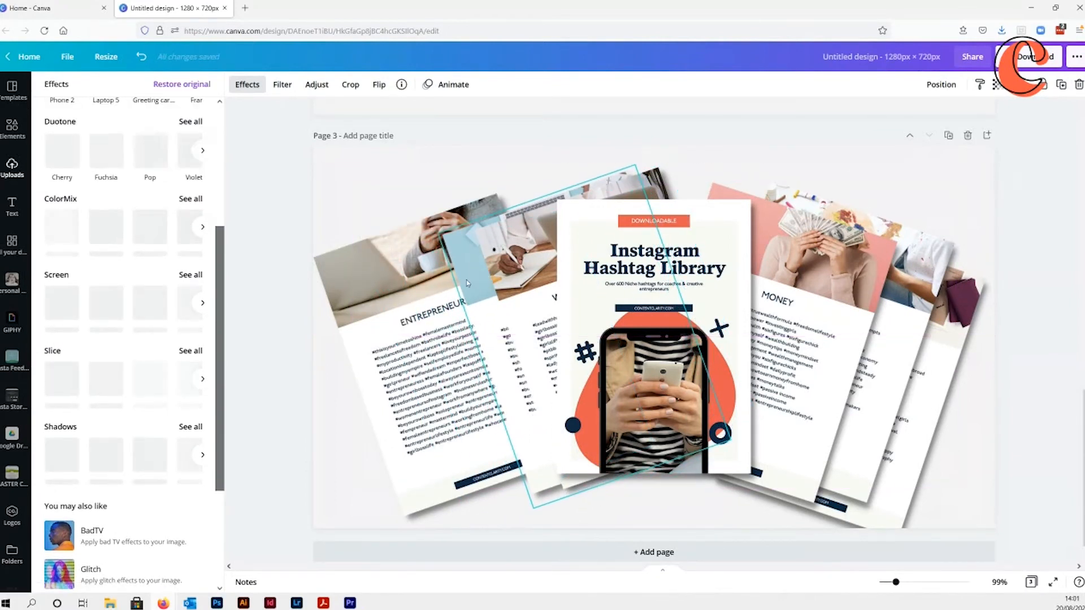
left_click_drag(393, 291, 491, 269)
- Move the Money, Creatives and Travel pages inward and up behind the cover's right side, leaving a narrow strip of each visible
left_click_drag(806, 303, 781, 286)
left_click_drag(892, 303, 844, 301)
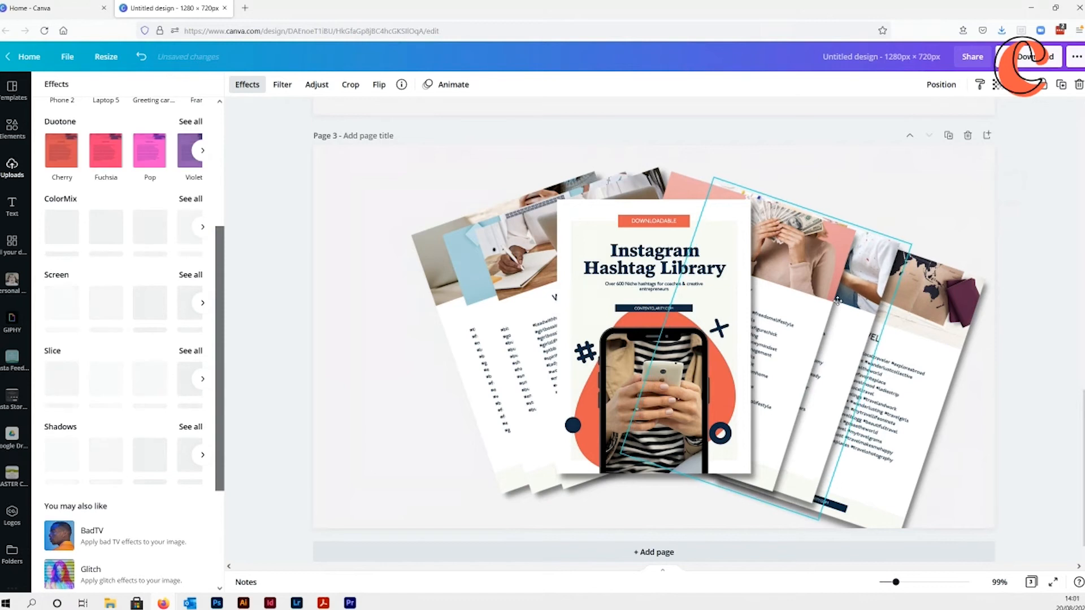
left_click(934, 345)
left_click_drag(933, 345, 882, 307)
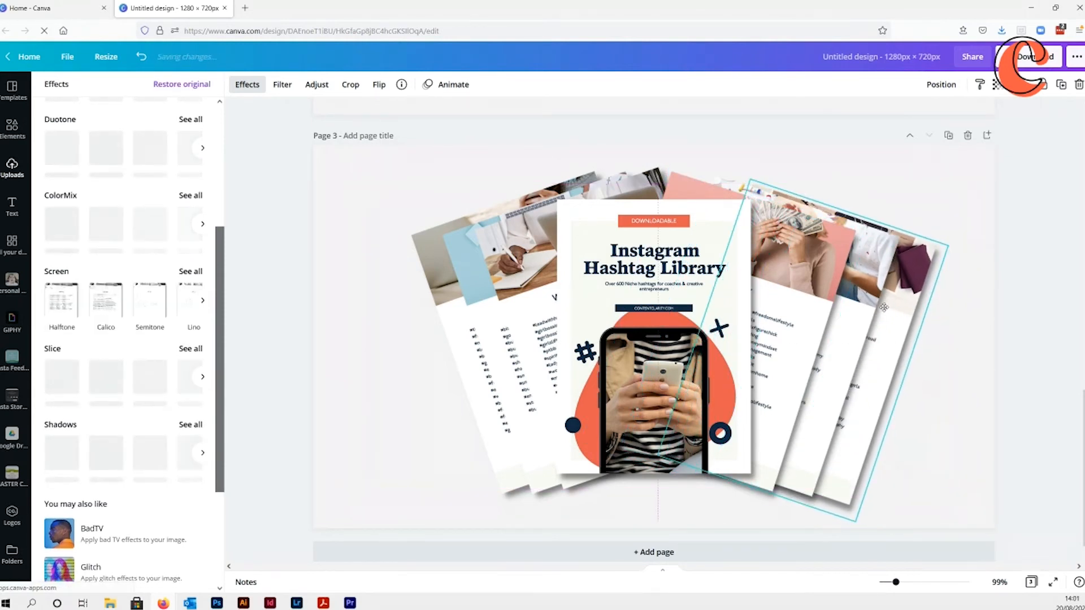
left_click_drag(792, 247, 860, 273)
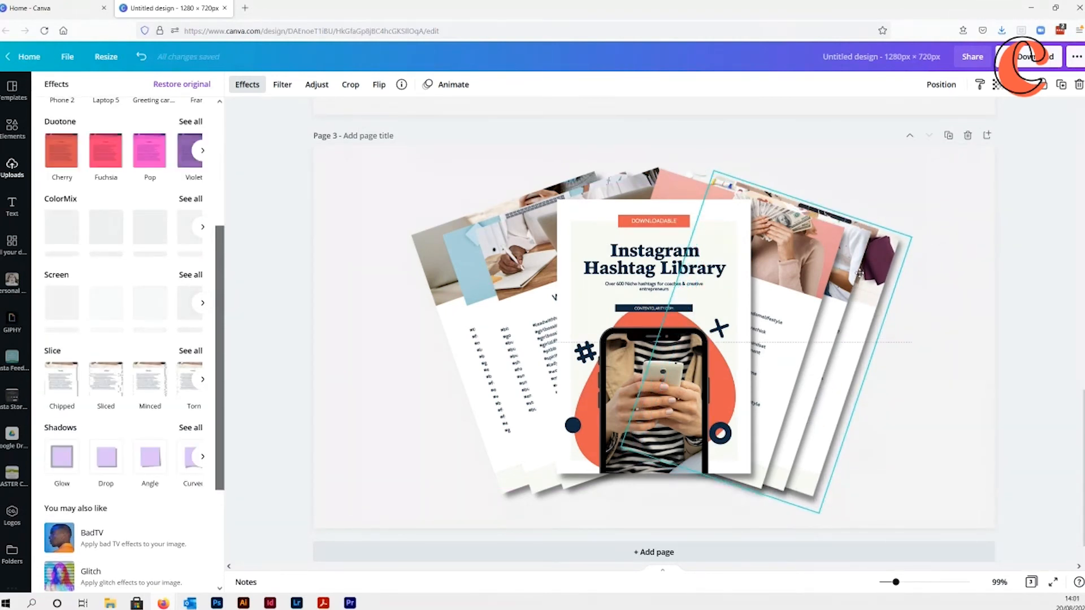
- Tighten the spacing of the pages fanned out on the cover's left side to match the right side
left_click_drag(492, 350, 540, 271)
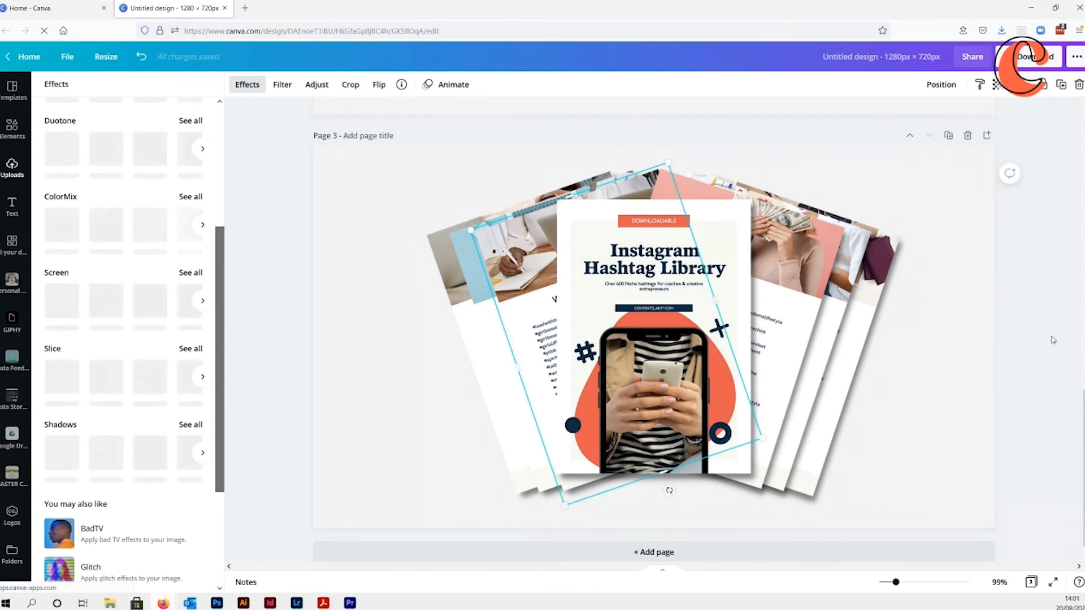
left_click(1014, 348)
left_click(944, 360)
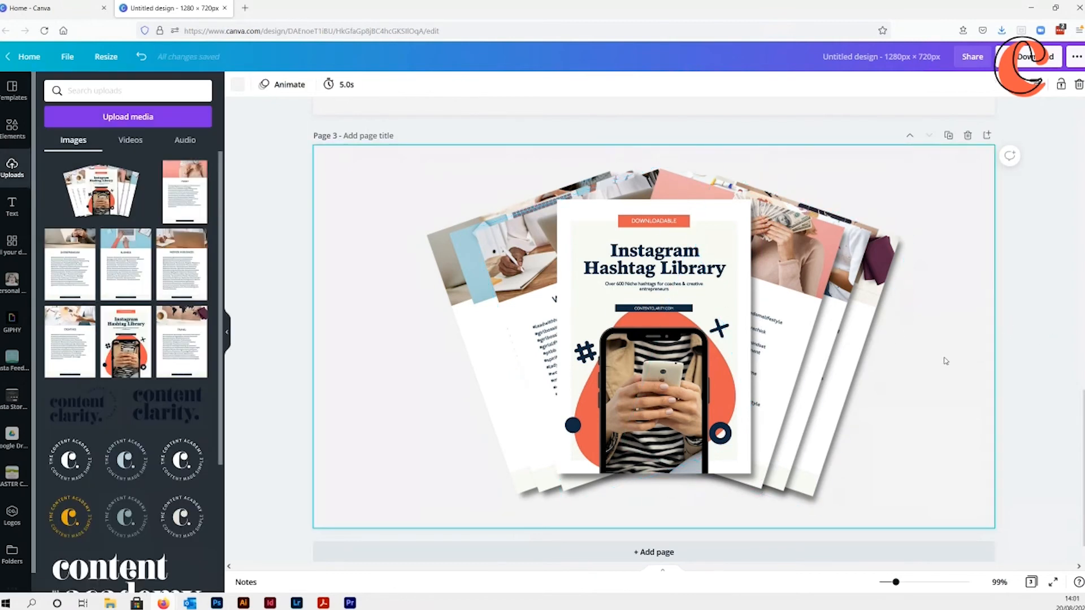
scroll(946, 361, "up", 2)
scroll(945, 360, "up", 3)
scroll(945, 362, "down", 5)
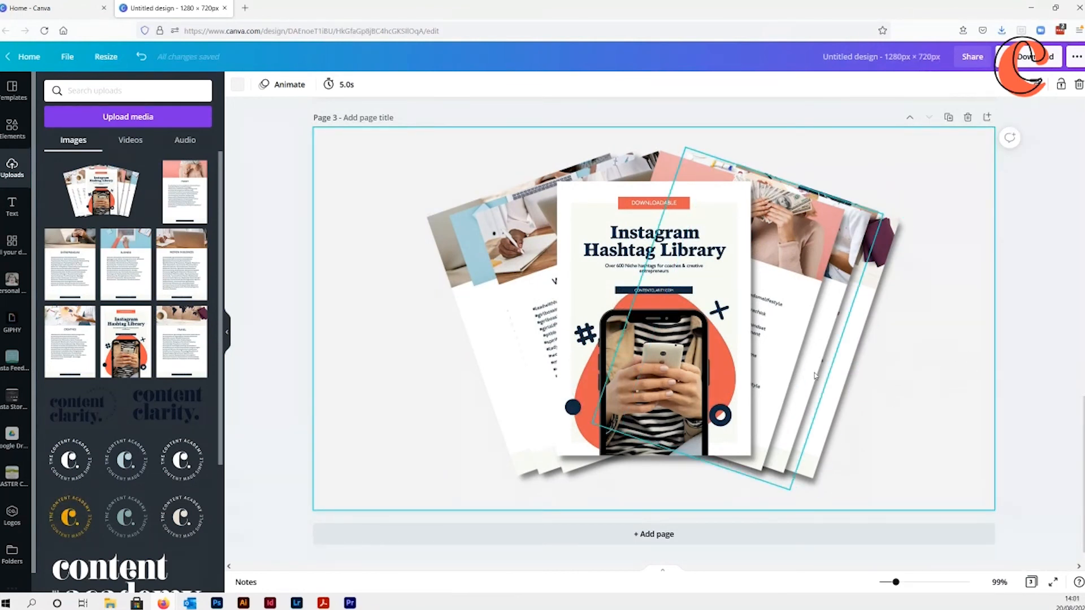
- Download only the fanned mockup page as a PNG with a transparent background
left_click(1028, 64)
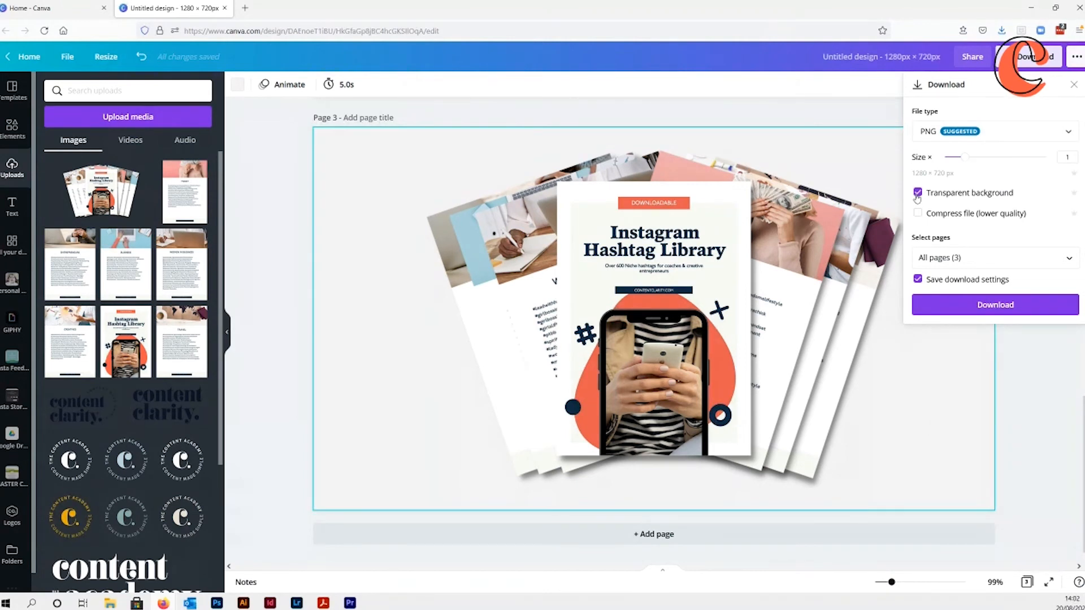
left_click(1067, 261)
left_click(1067, 379)
left_click(990, 419)
left_click(975, 311)
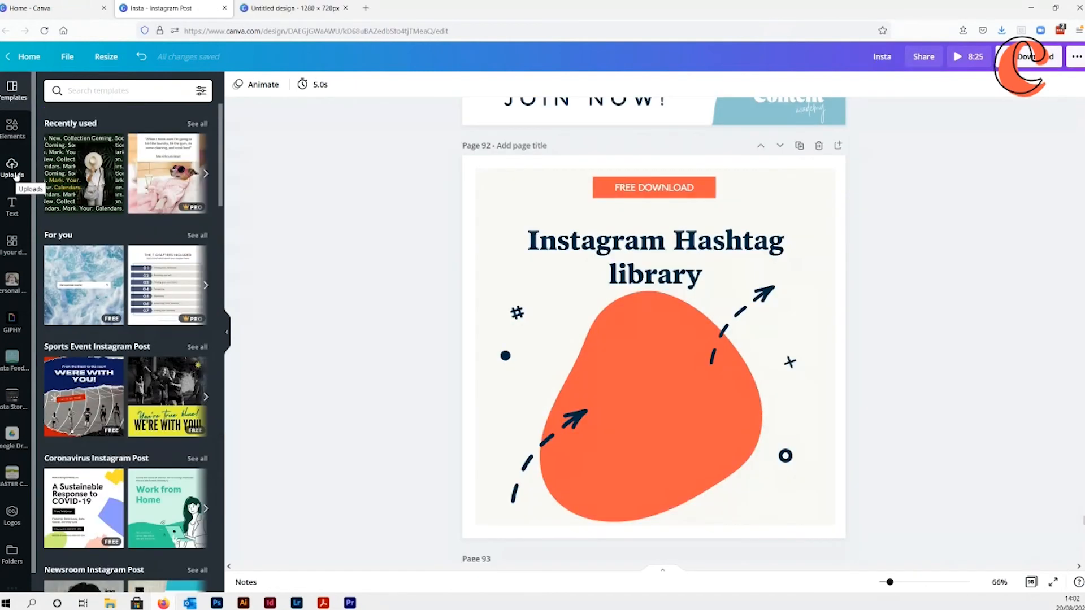
- In the Insta design, place the uploaded fanned mockup over the orange shape on page 92 and enlarge it
left_click(12, 167)
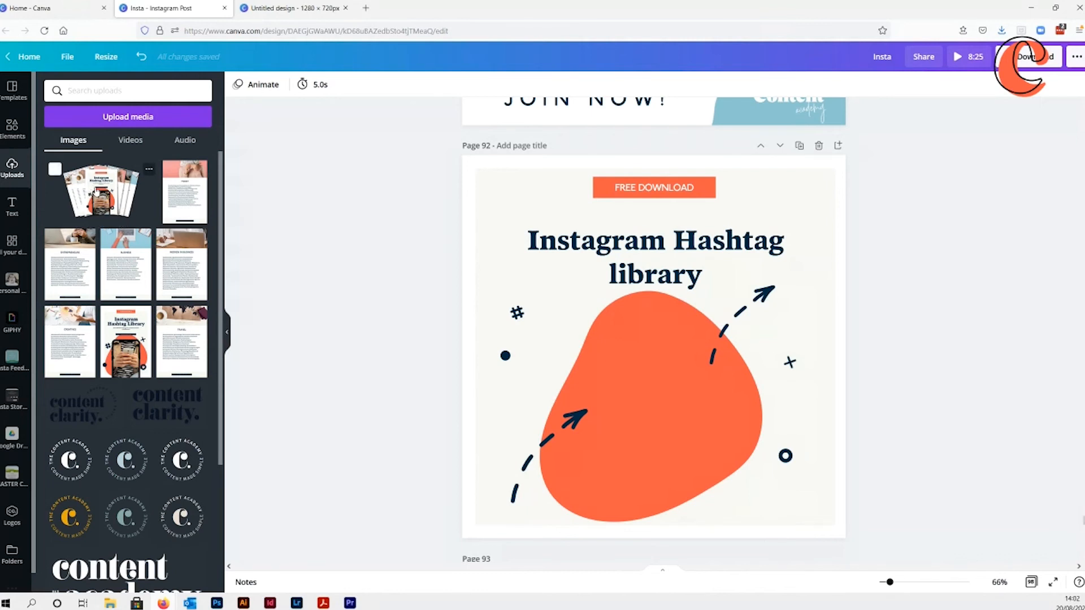
left_click_drag(92, 186, 613, 380)
left_click_drag(527, 330, 438, 281)
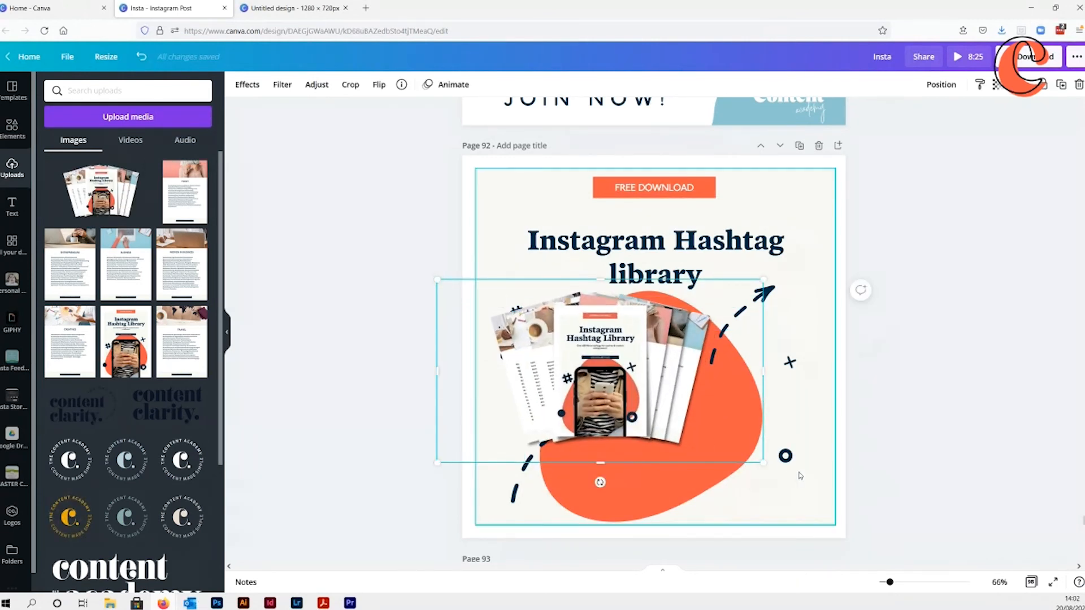
- Enlarge the mockup further to nearly fill the area below the Instagram Hashtag library heading and center it over the orange shape
left_click_drag(763, 462, 866, 504)
left_click_drag(629, 398, 638, 399)
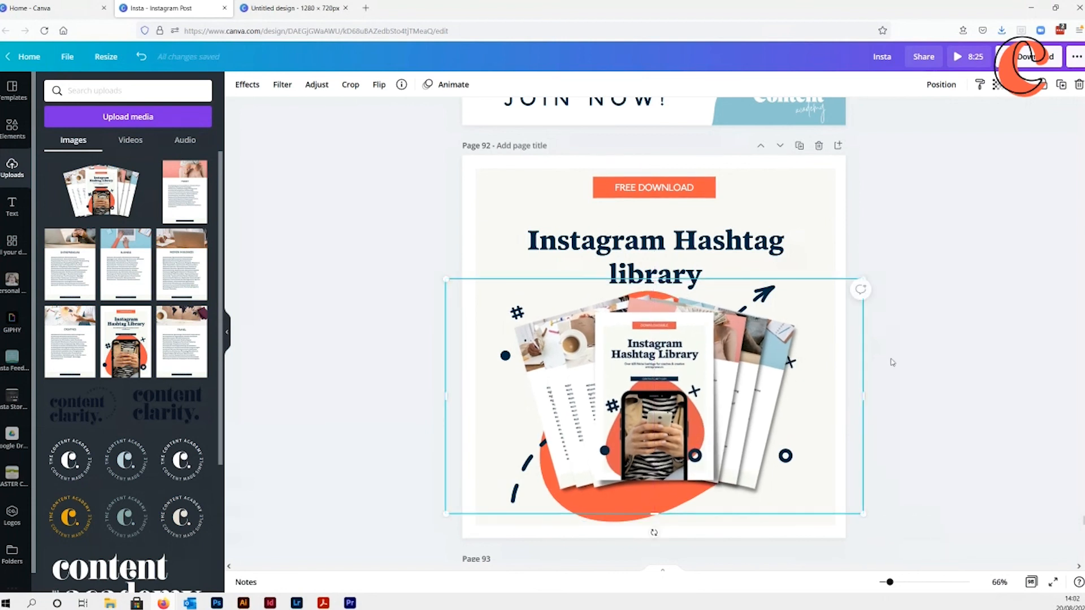
left_click(903, 344)
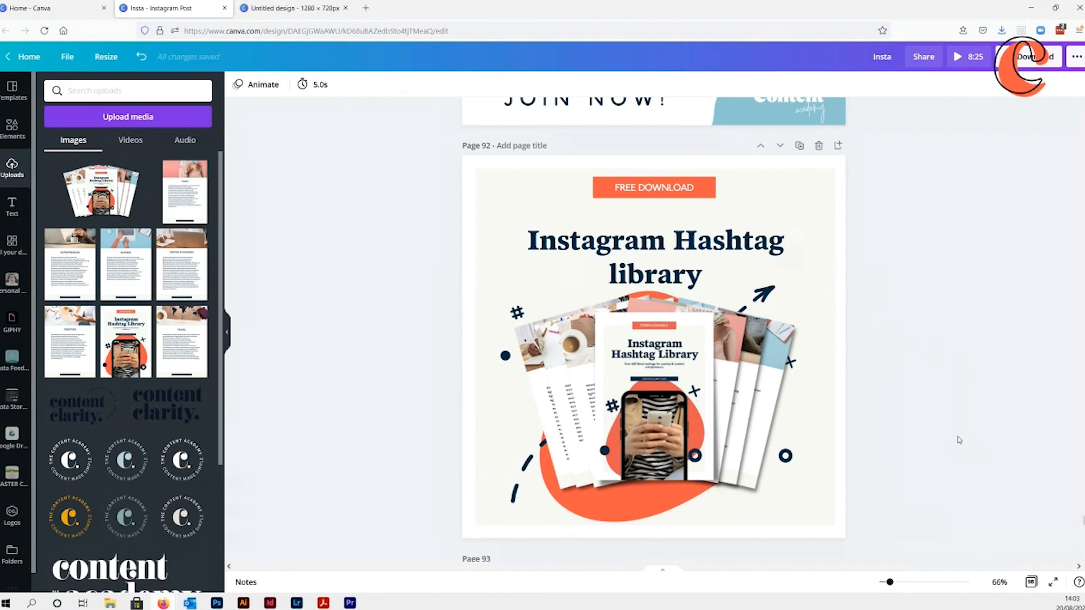
left_click_drag(670, 391, 663, 387)
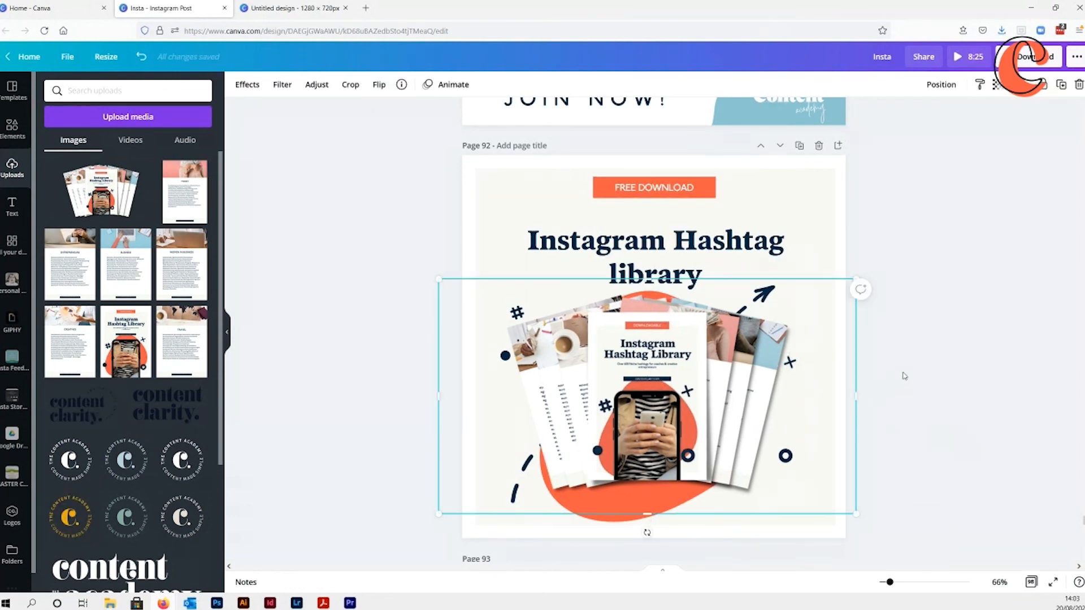
left_click(904, 376)
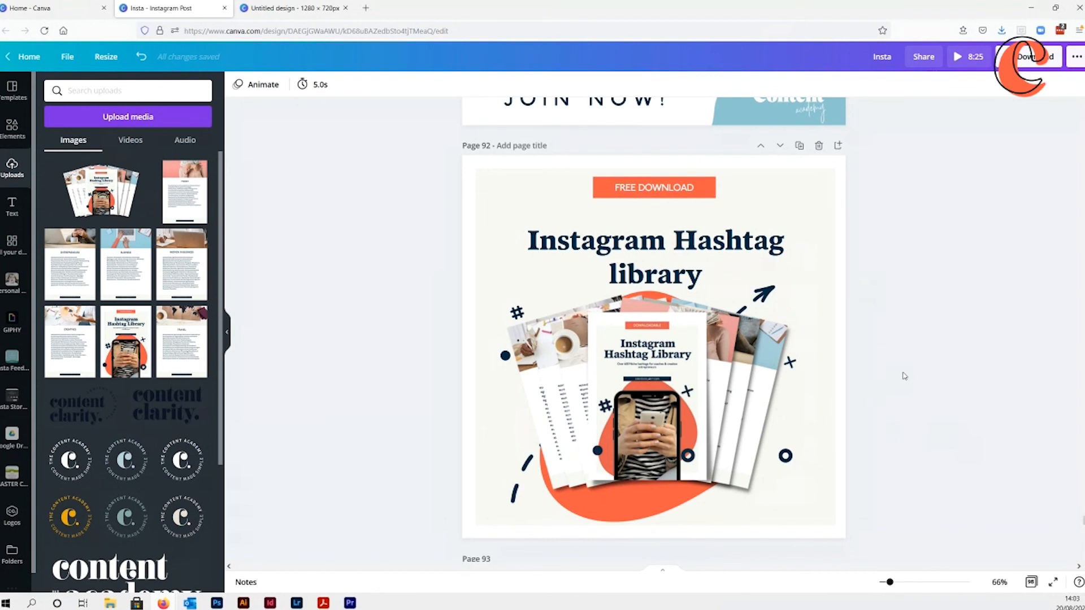